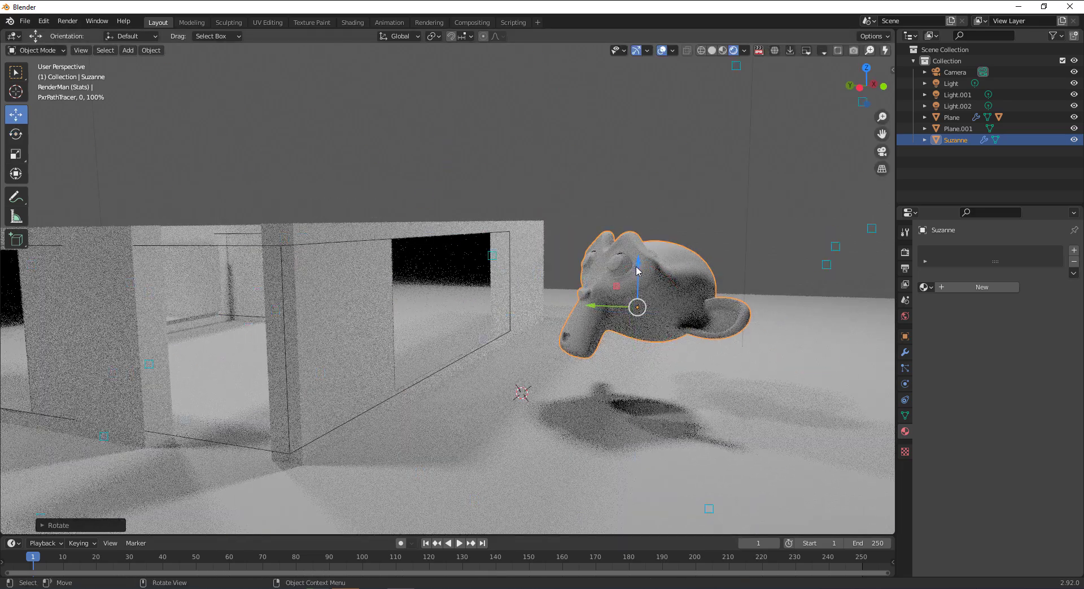
# Open the scene's RenderMan render settings and view the available Render to choices.
pyautogui.click(736, 300)
pyautogui.moveTo(700, 308); pyautogui.dragTo(649, 396, button='middle')
pyautogui.click(906, 252)
pyautogui.click(1046, 298)
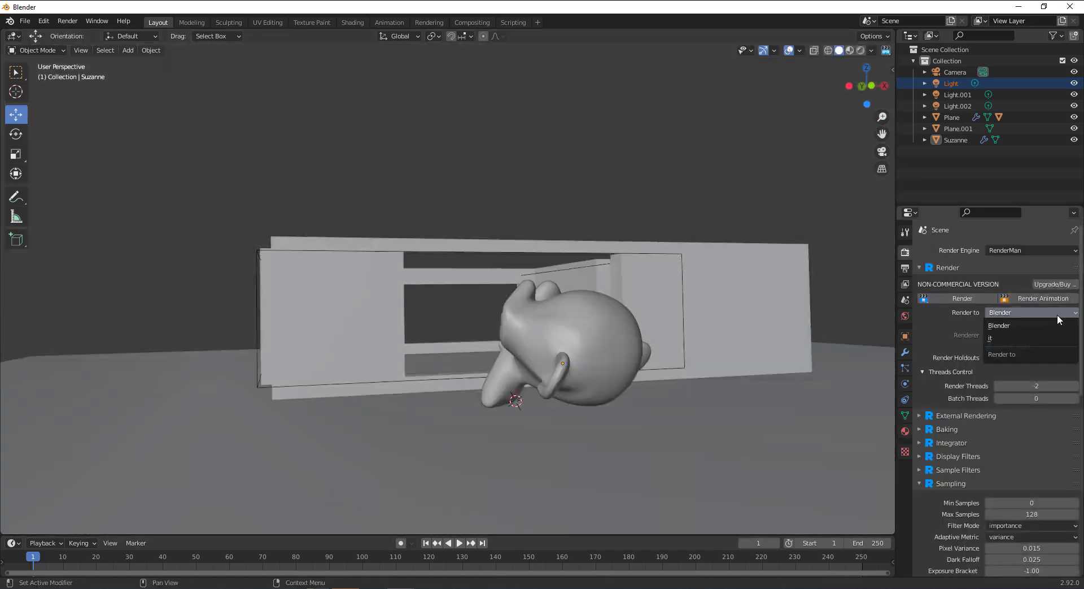
# Switch the viewport shading to Rendered to preview Suzanne in front of the room.
pyautogui.hotkey('shift', 'z')
pyautogui.press('z')
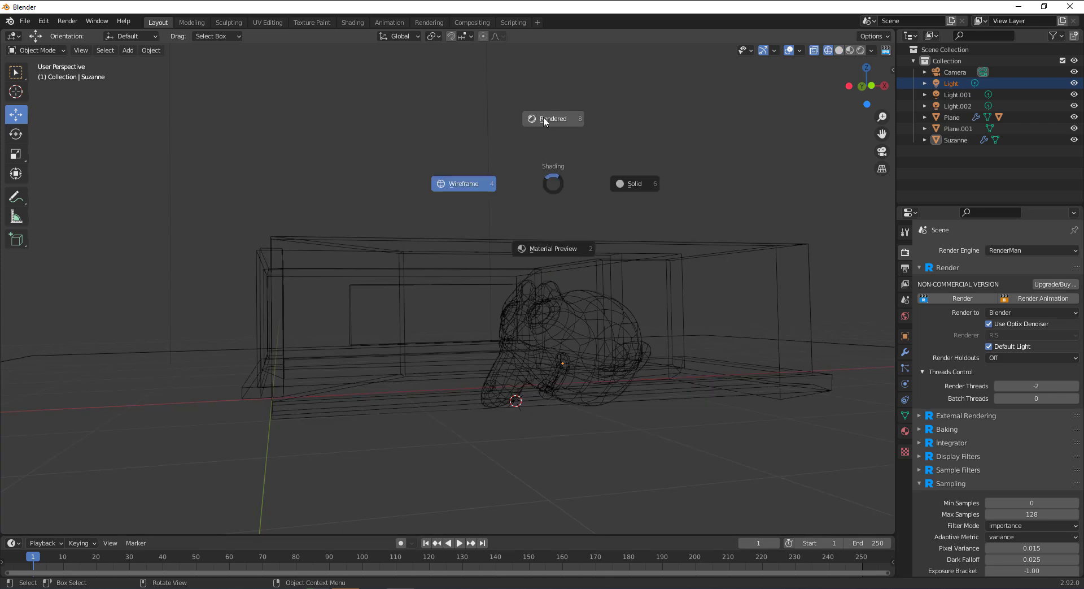
pyautogui.click(551, 118)
pyautogui.moveTo(591, 225)
pyautogui.mouseDown(button='middle')
pyautogui.moveTo(585, 344)
pyautogui.moveTo(638, 220)
pyautogui.moveTo(576, 332)
pyautogui.moveTo(557, 347)
pyautogui.moveTo(507, 341)
pyautogui.moveTo(538, 354)
pyautogui.moveTo(541, 333)
pyautogui.moveTo(531, 341)
pyautogui.mouseUp(button='middle')
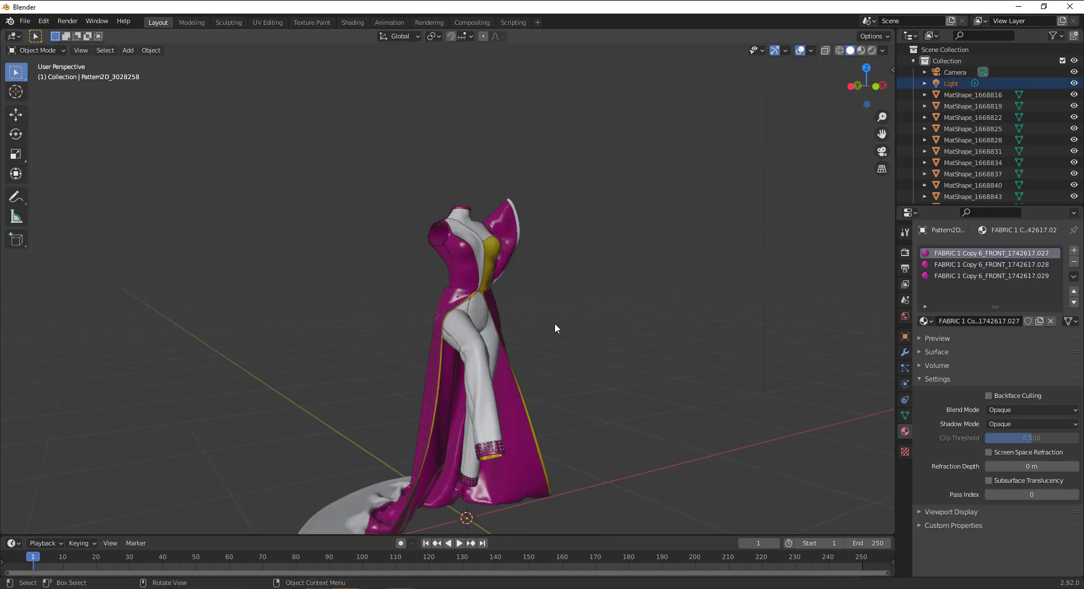
# Enable RenderMan for the dress scene and switch its viewport to Rendered shading.
pyautogui.rightClick(537, 189)
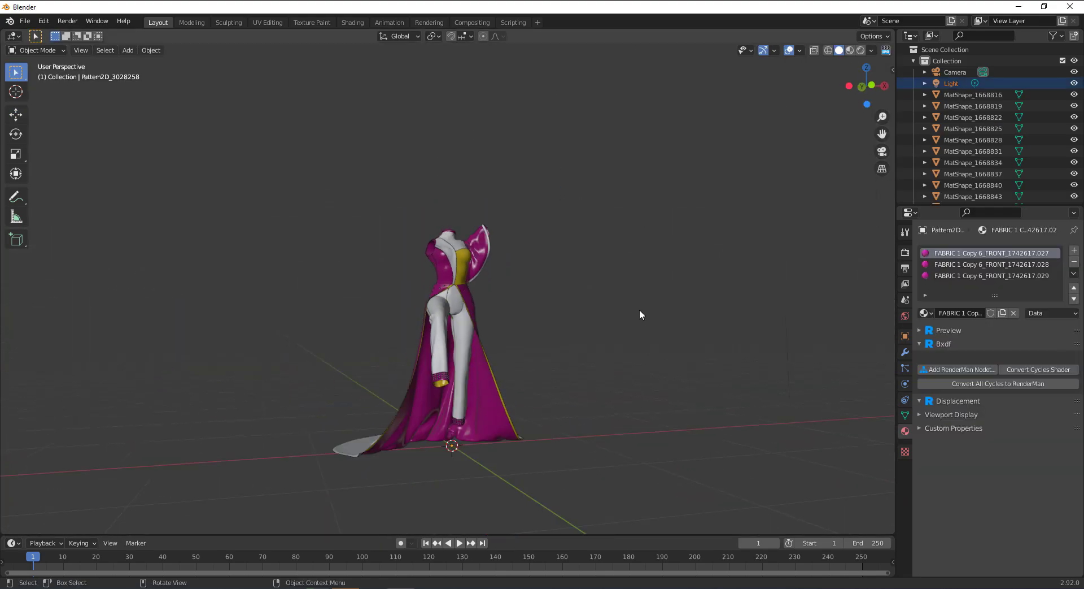
pyautogui.press('z')
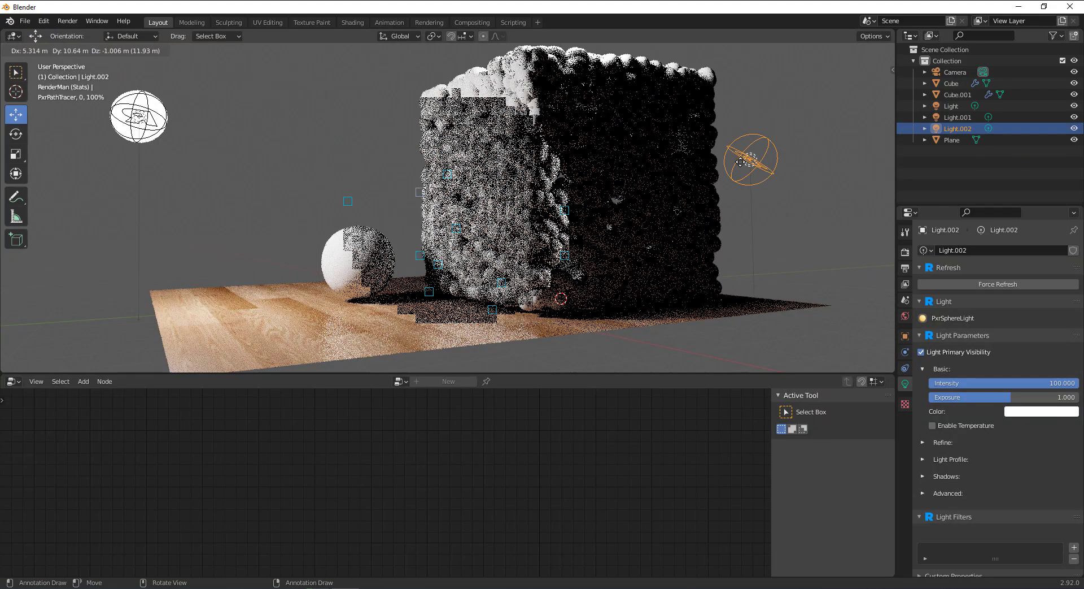
pyautogui.click(758, 160)
# Examine the rendered dress and the cube covered in spheres from several angles and distances.
pyautogui.scroll(-6, 706, 226)
pyautogui.moveTo(675, 271); pyautogui.dragTo(565, 315, button='middle')
pyautogui.moveTo(367, 268); pyautogui.dragTo(336, 279)
pyautogui.moveTo(336, 279); pyautogui.dragTo(469, 282, button='middle')
pyautogui.scroll(4, 469, 282)
pyautogui.moveTo(540, 344); pyautogui.dragTo(567, 320, button='middle')
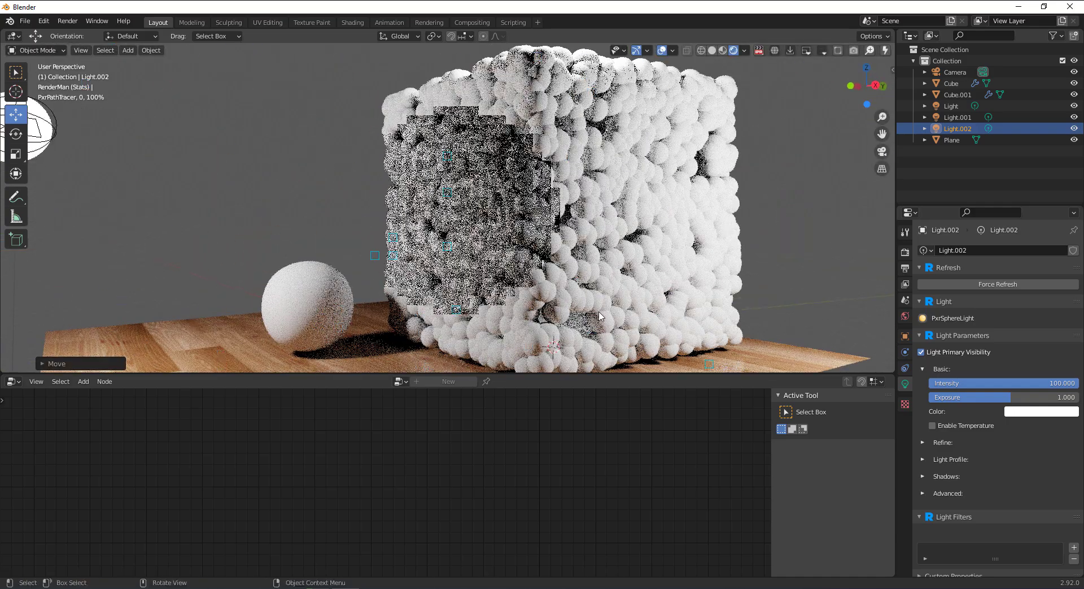
pyautogui.scroll(-3, 568, 319)
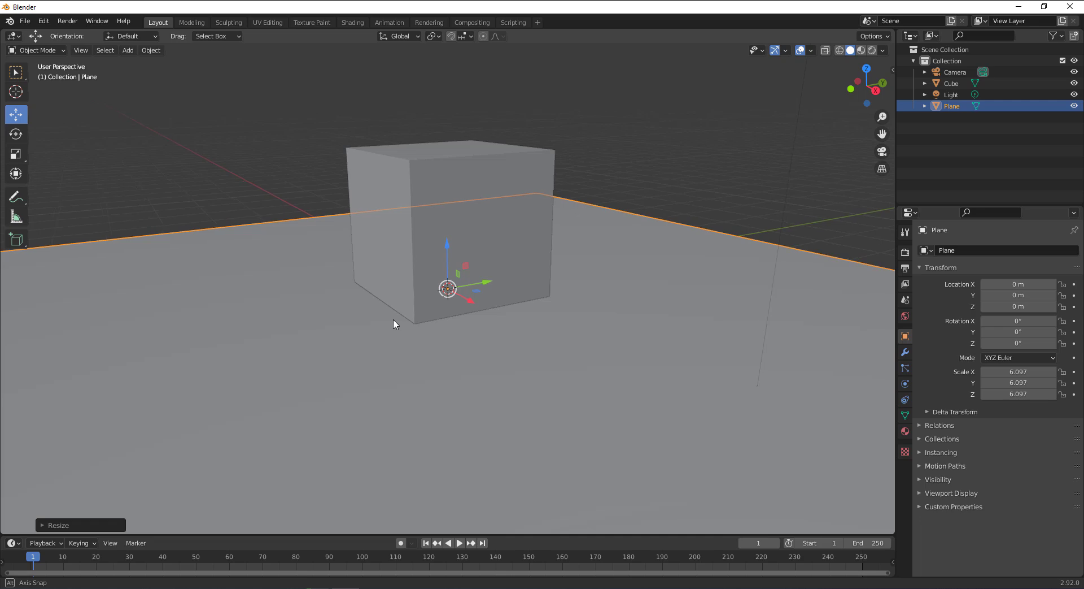
pyautogui.moveTo(394, 324); pyautogui.dragTo(420, 326, button='middle')
pyautogui.click(661, 160)
pyautogui.scroll(-6, 635, 203)
pyautogui.moveTo(570, 279); pyautogui.dragTo(455, 289, button='middle')
pyautogui.scroll(5, 453, 288)
# Switch the scene with the plain cube and plane to the RenderMan renderer.
pyautogui.click(482, 236)
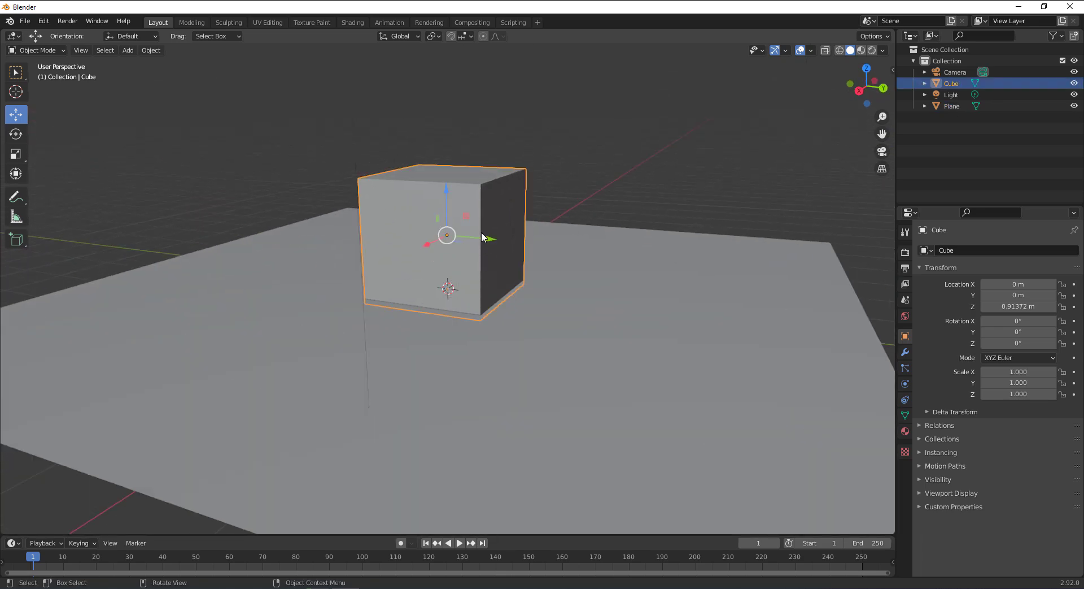
pyautogui.click(542, 186)
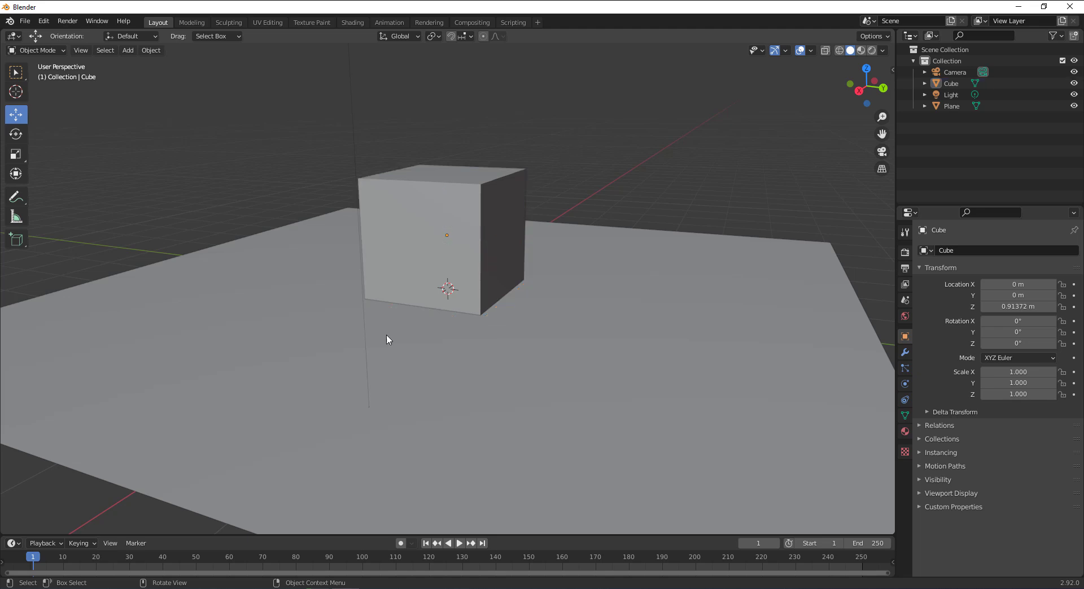
pyautogui.moveTo(395, 194); pyautogui.dragTo(432, 201, button='middle')
pyautogui.rightClick(596, 130)
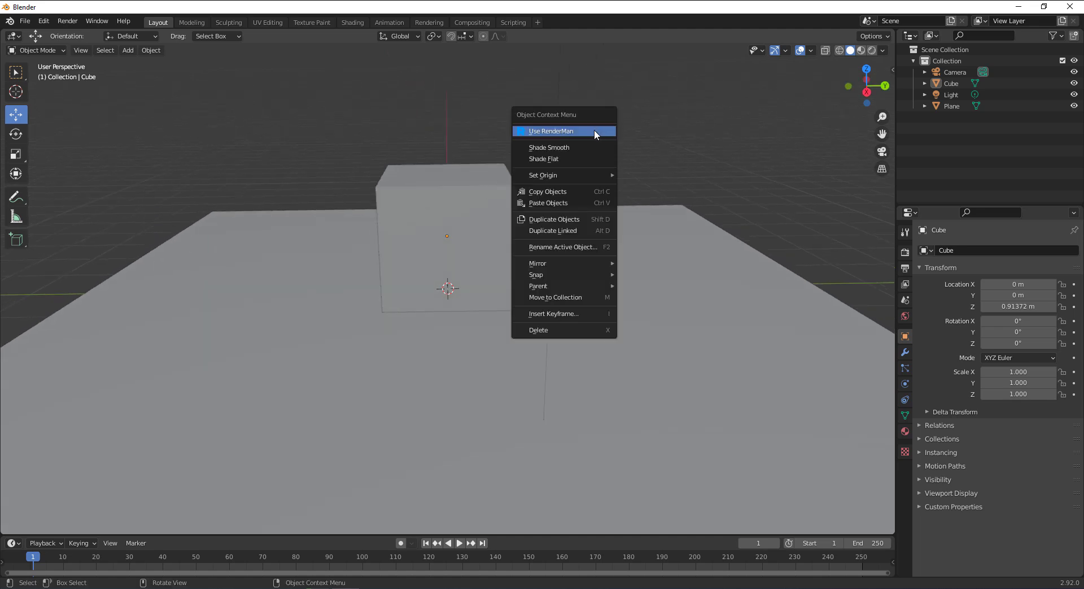
pyautogui.click(550, 132)
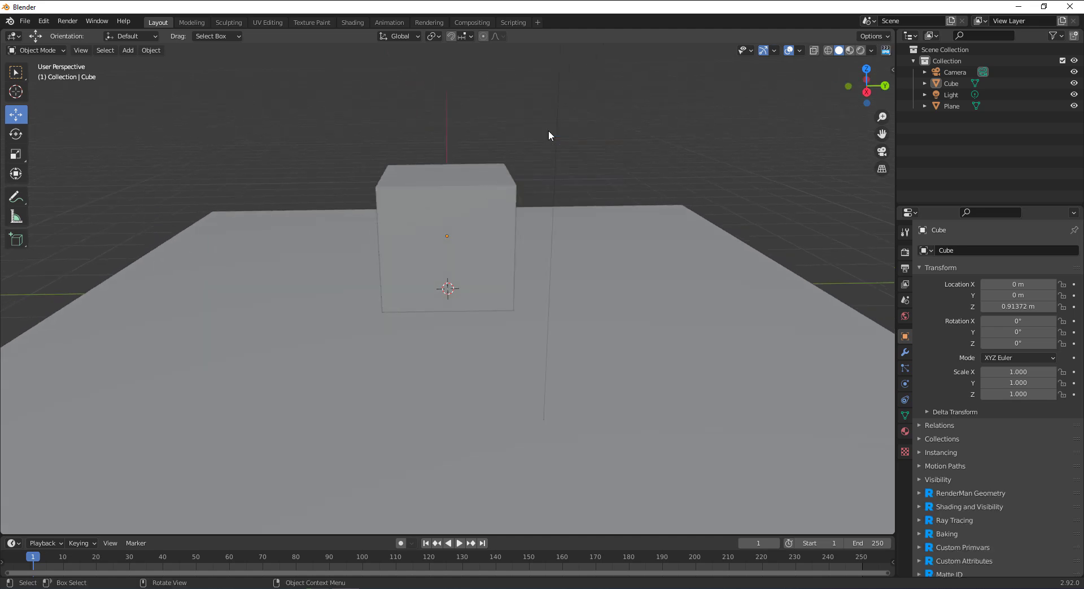
# Look through the RenderMan render, light and app tools in the viewport sidebar, and hide it again.
pyautogui.press('n')
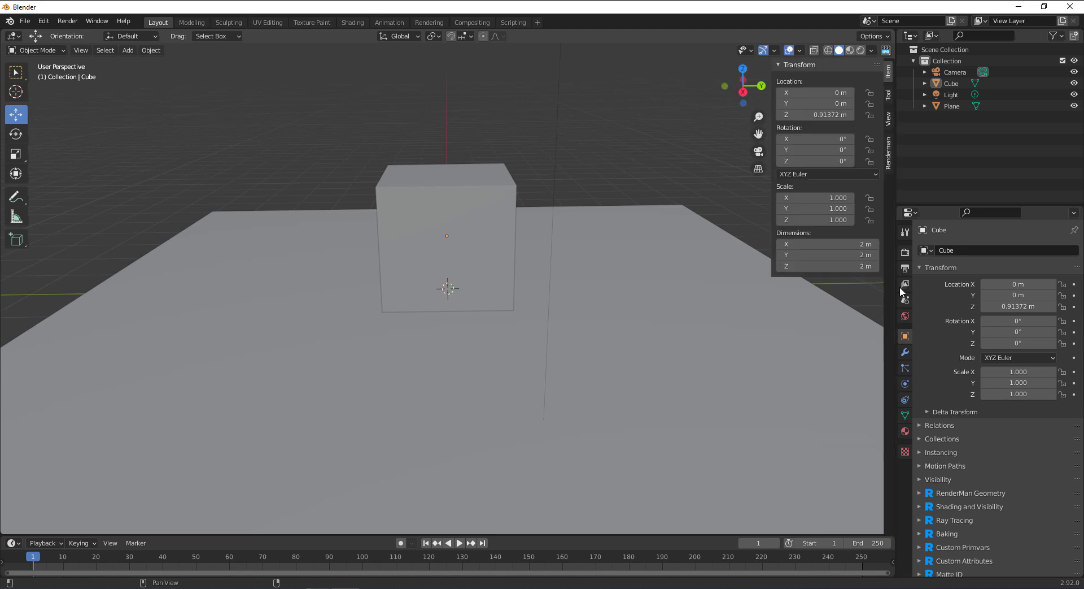
pyautogui.click(889, 151)
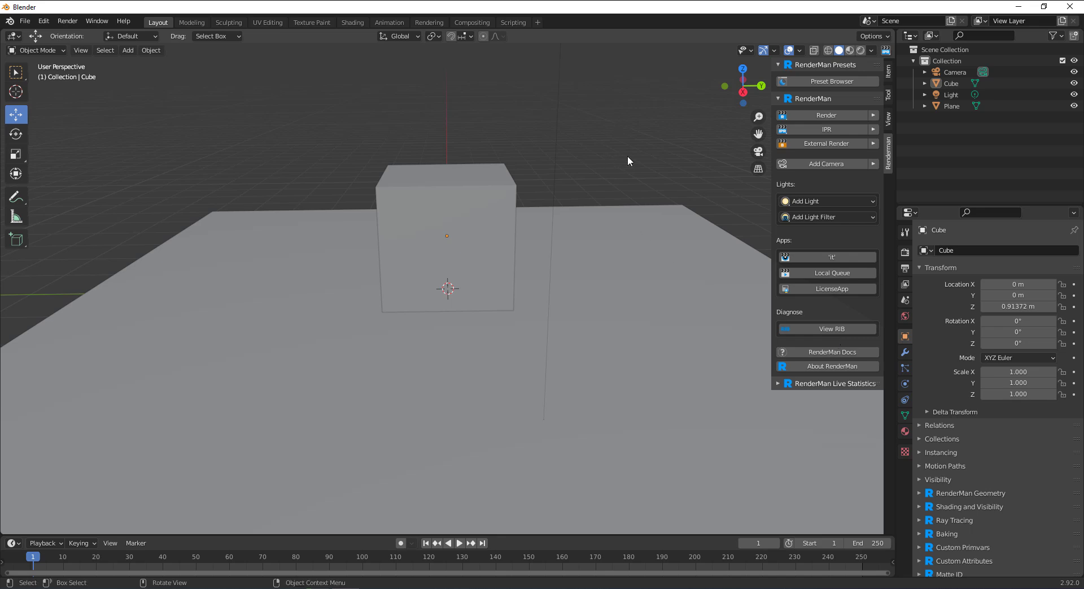
pyautogui.press('n')
pyautogui.moveTo(614, 180); pyautogui.dragTo(588, 198, button='middle')
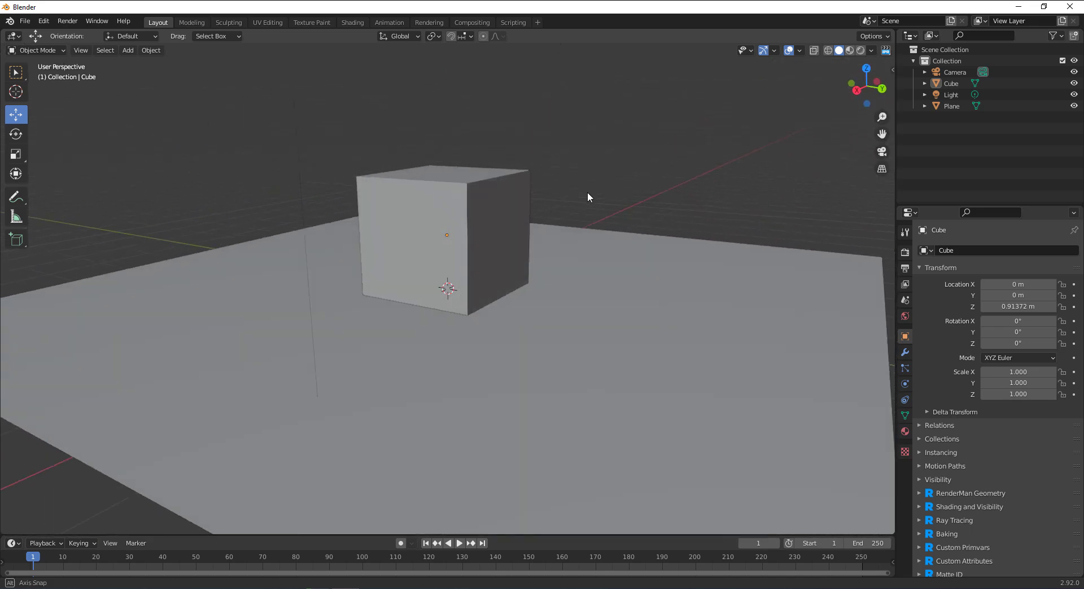
# Look through the RenderMan actions and fabric presets offered for the cube, and deselect it.
pyautogui.click(452, 179)
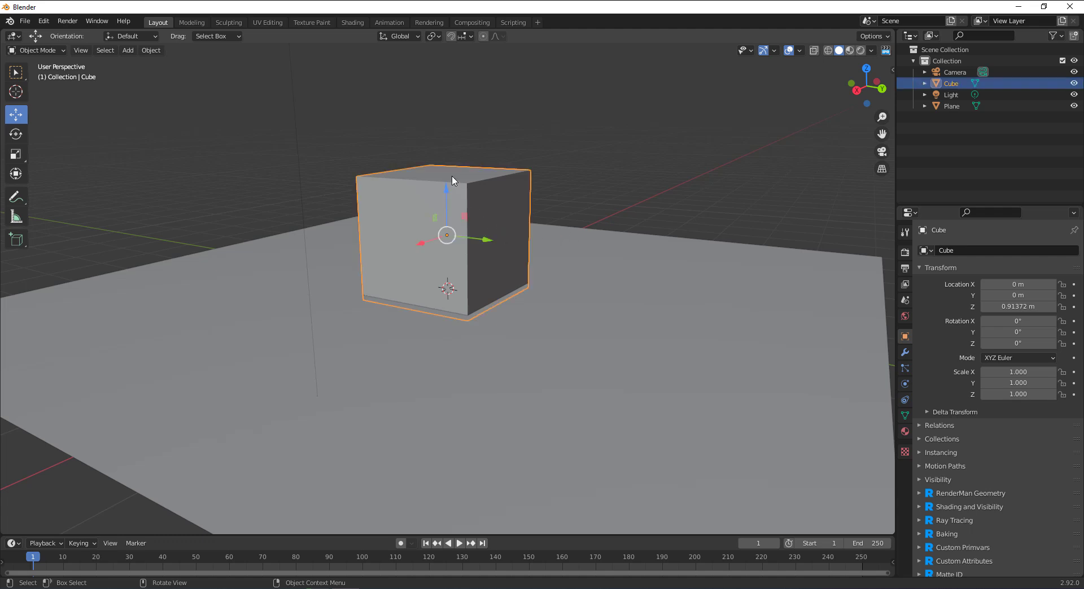
pyautogui.rightClick(453, 179)
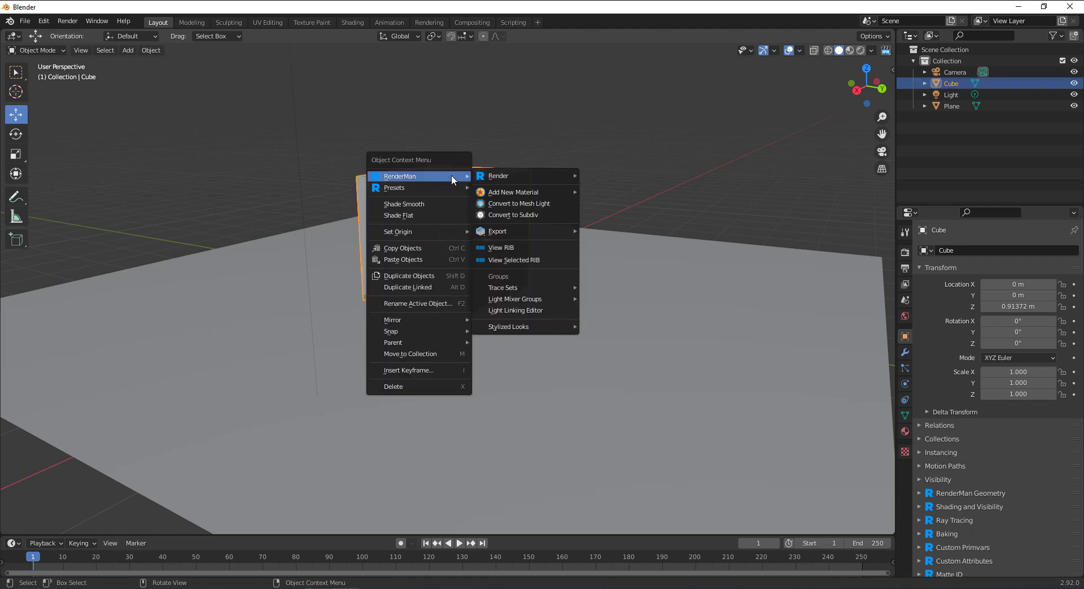
pyautogui.moveTo(435, 188)
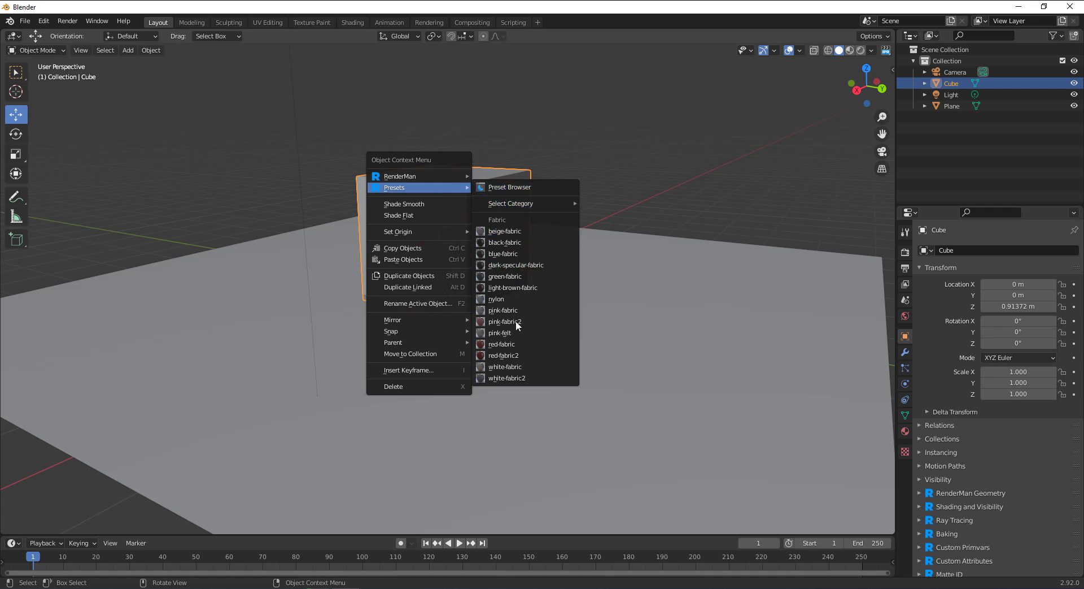
pyautogui.click(516, 379)
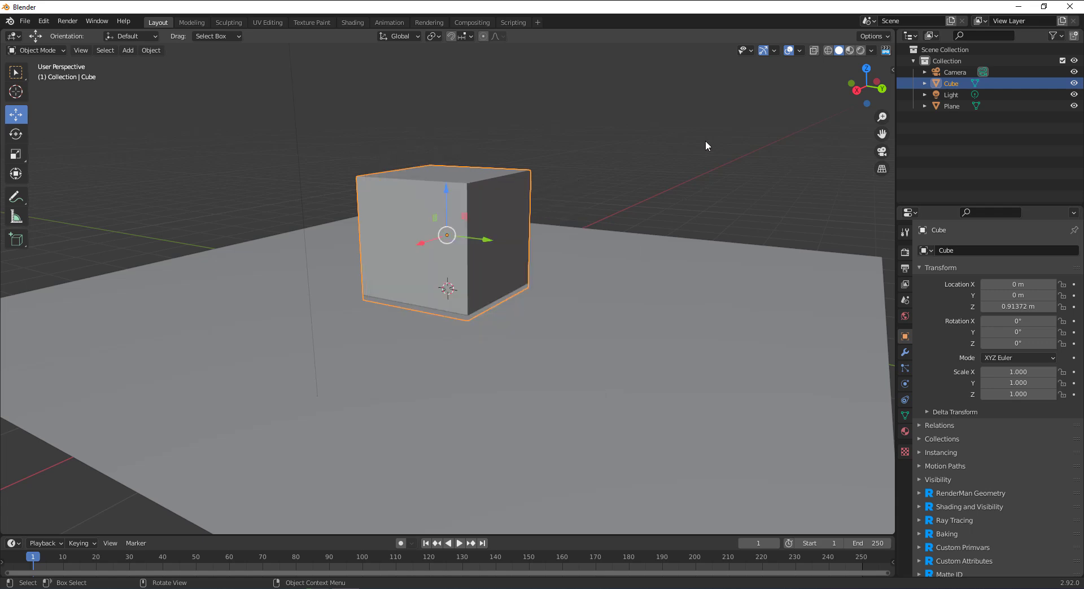
pyautogui.click(706, 141)
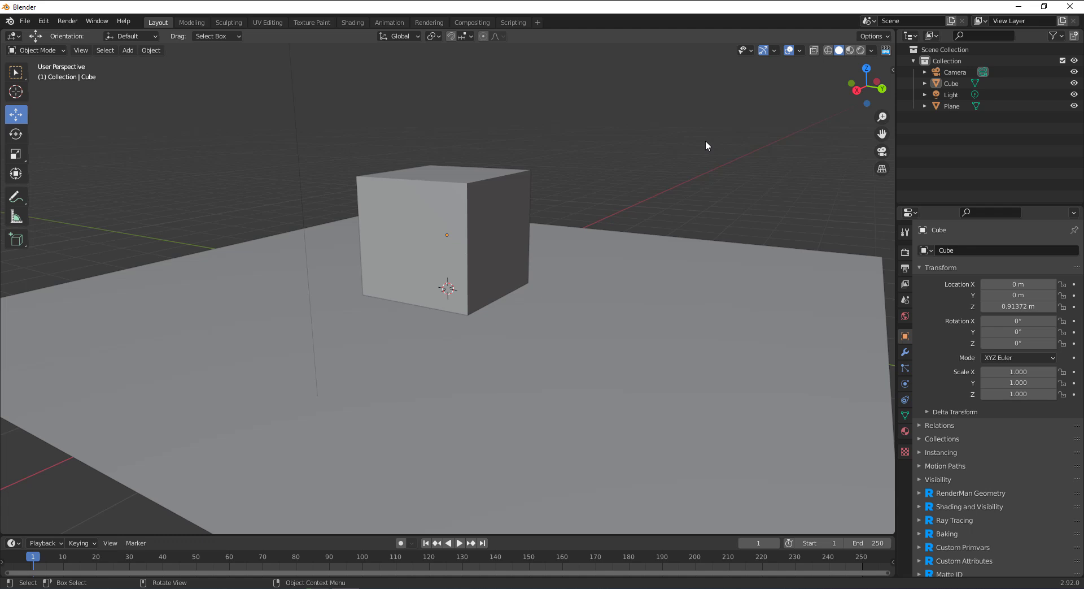
# Search the add-on preferences for "render" and review the RenderMan For Blender settings.
pyautogui.click(44, 21)
pyautogui.click(93, 182)
pyautogui.moveTo(459, 89); pyautogui.dragTo(562, 71)
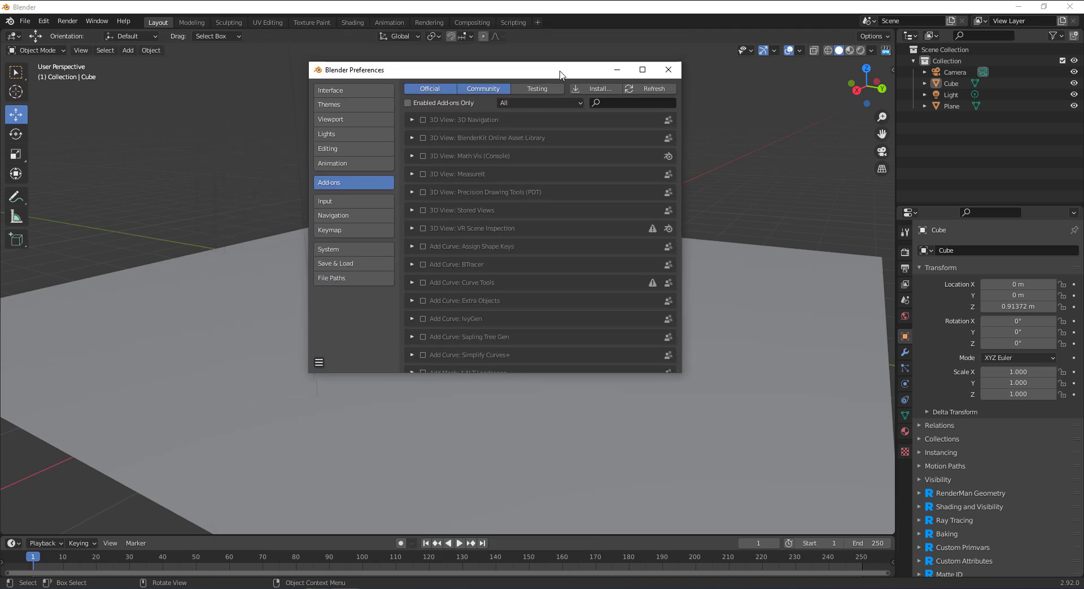
pyautogui.click(630, 102)
pyautogui.write('render')
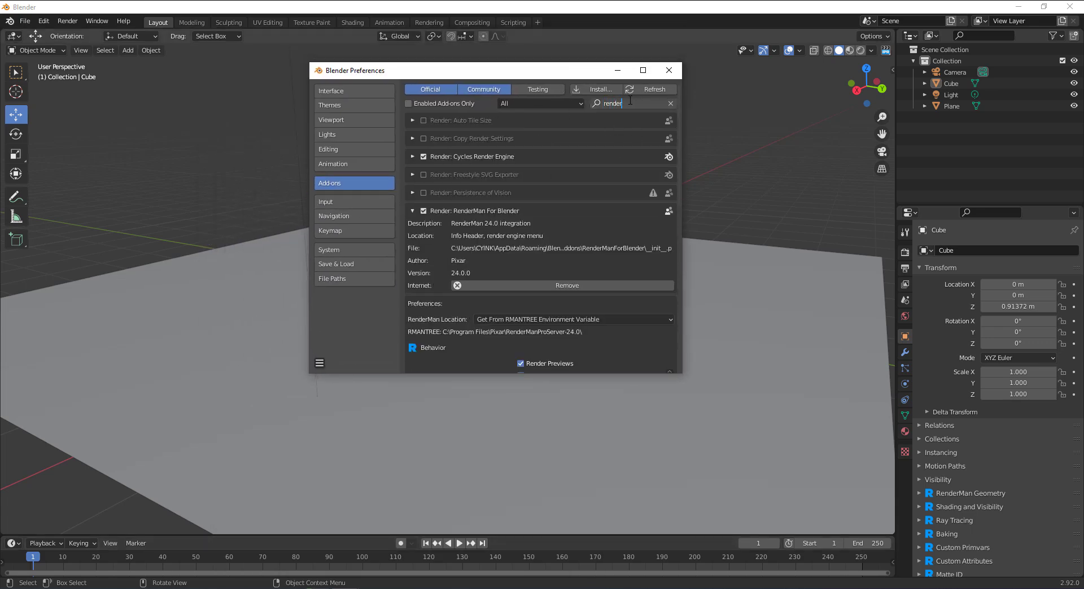
pyautogui.scroll(-5, 576, 276)
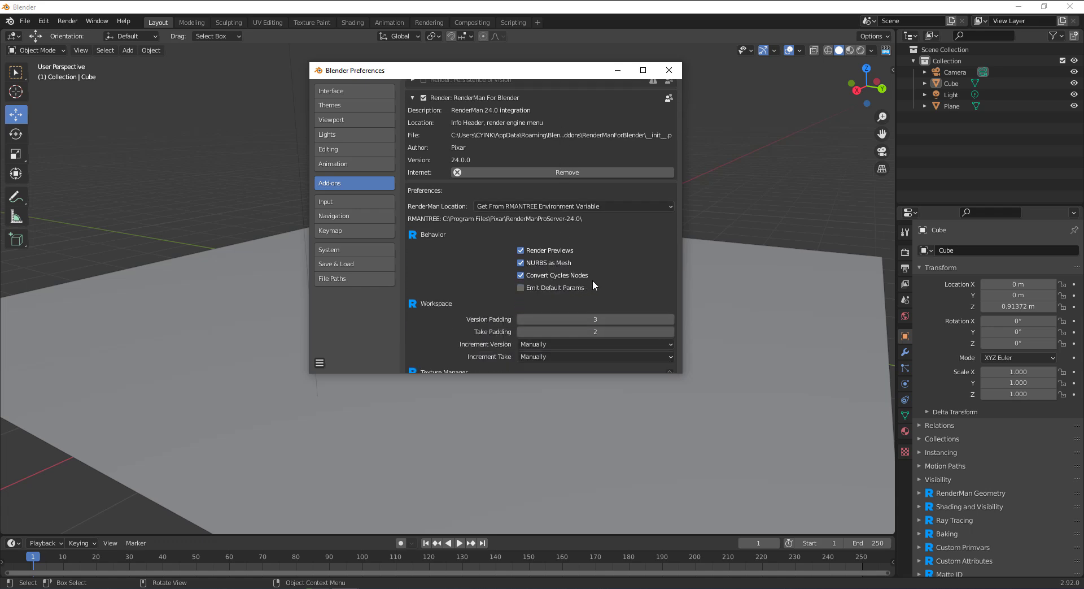
pyautogui.click(678, 71)
# Select the plane and add a new material to it.
pyautogui.click(697, 354)
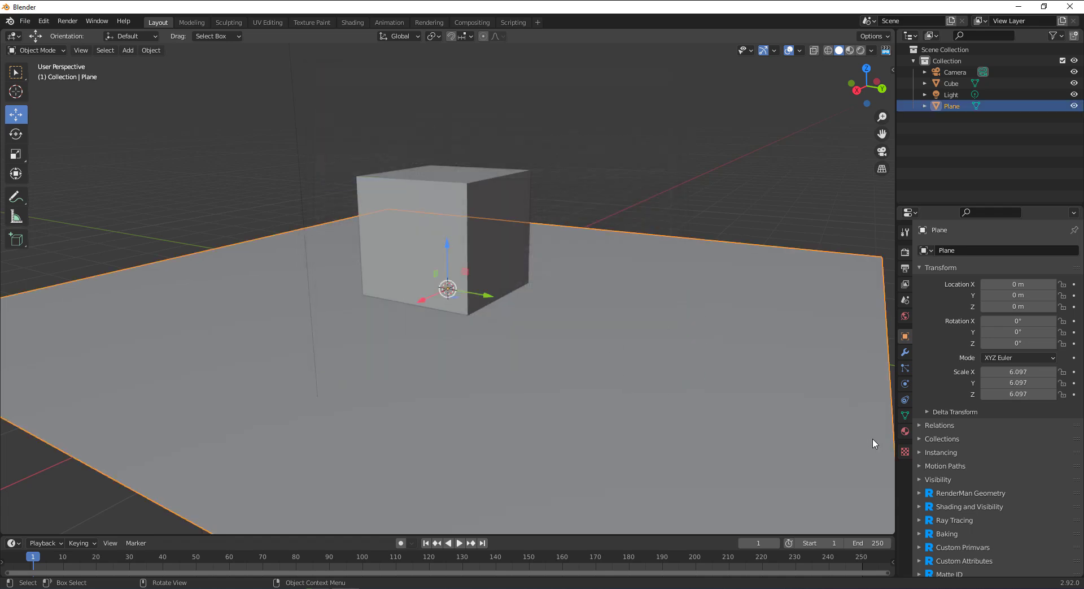
pyautogui.click(905, 431)
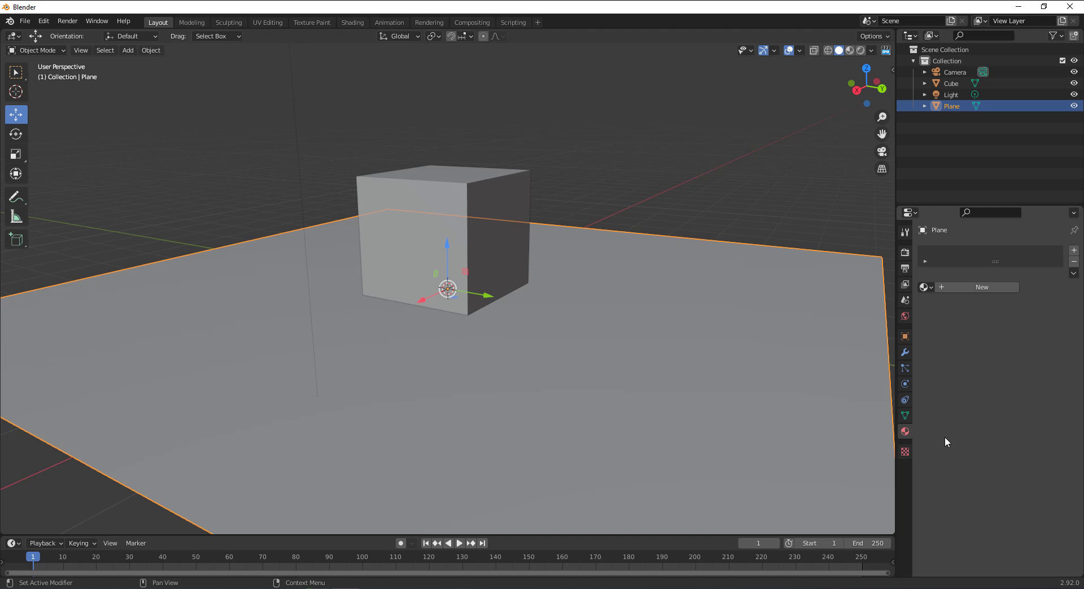
pyautogui.scroll(3, 781, 335)
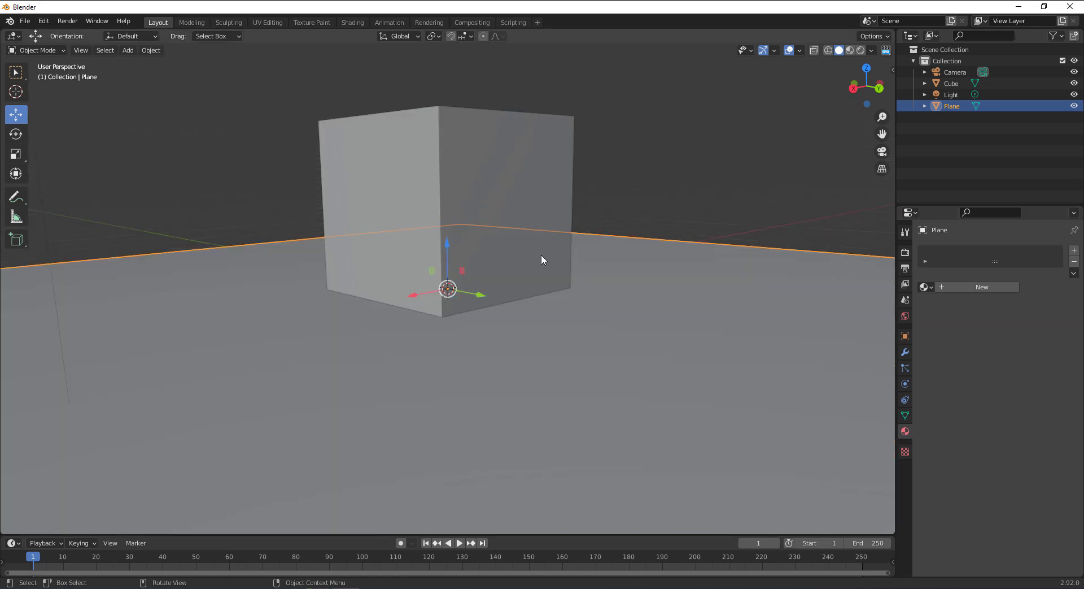
pyautogui.click(969, 288)
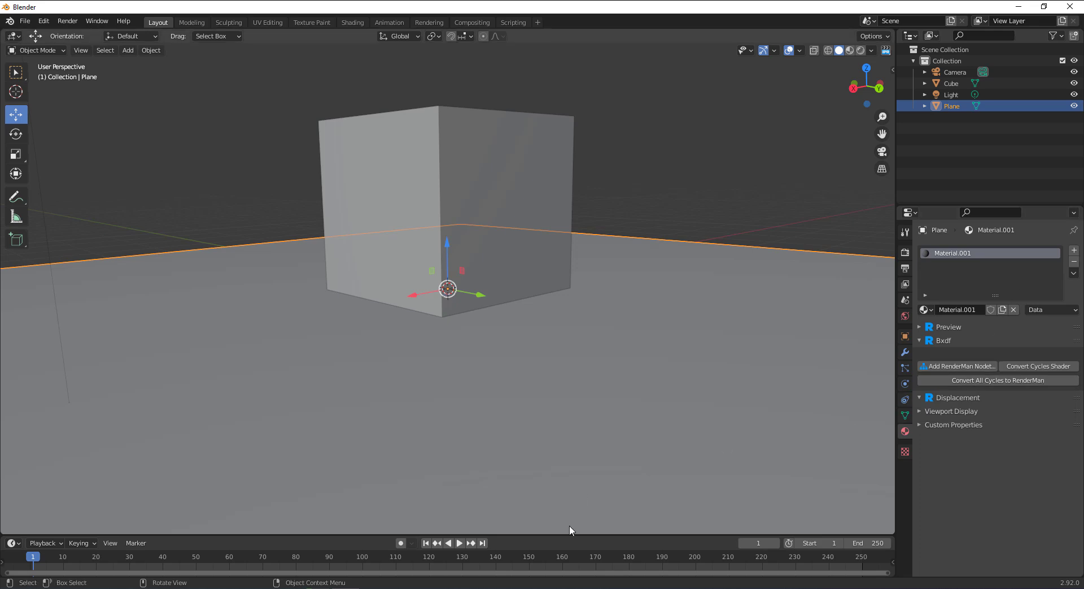
# Enlarge the timeline area and change it to a Shader Editor showing the plane's material nodes.
pyautogui.moveTo(570, 535); pyautogui.dragTo(578, 244)
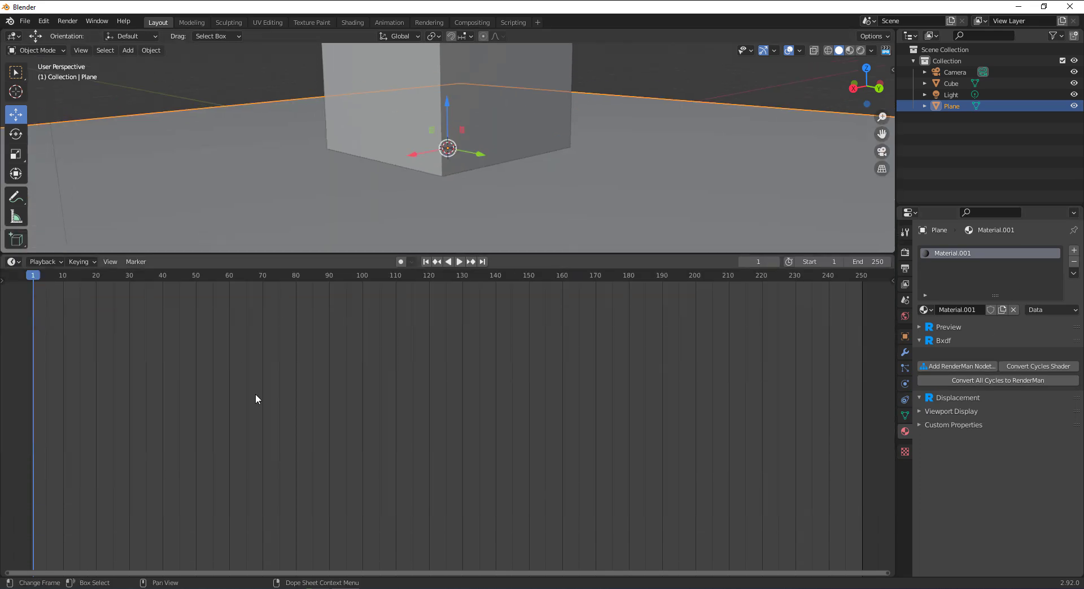
pyautogui.click(13, 261)
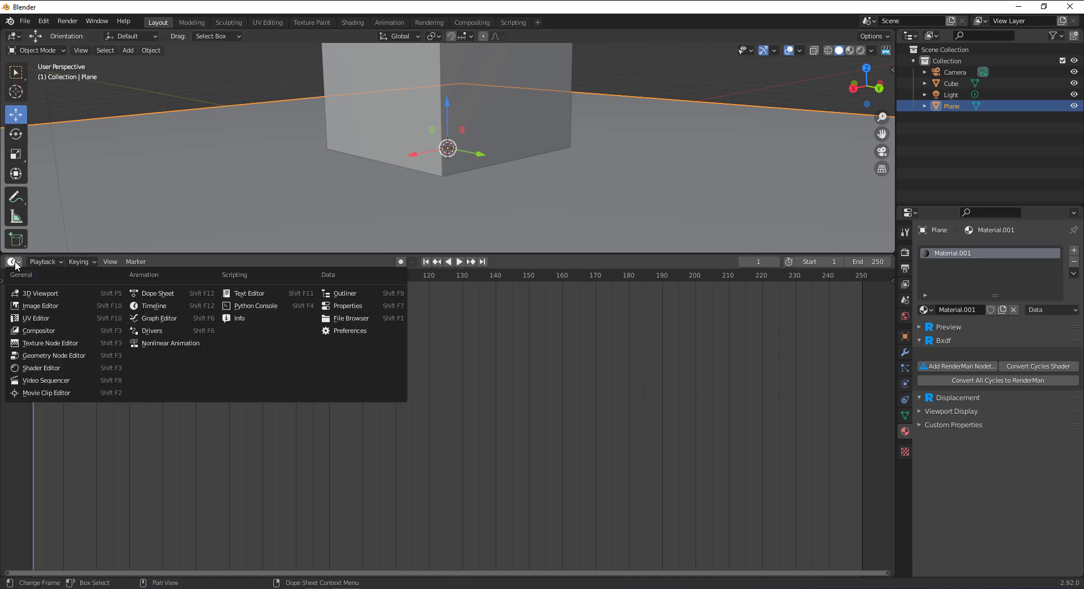
pyautogui.click(42, 368)
pyautogui.moveTo(349, 509); pyautogui.dragTo(623, 448, button='middle')
pyautogui.scroll(6, 525, 457)
pyautogui.scroll(4, 576, 437)
pyautogui.scroll(-7, 577, 438)
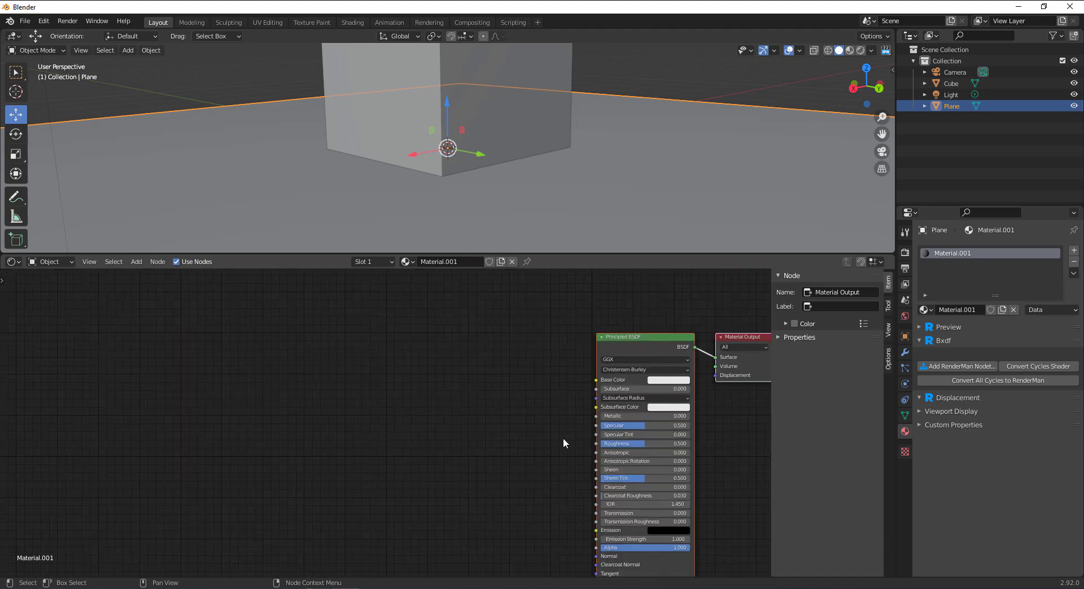
pyautogui.moveTo(511, 452); pyautogui.dragTo(585, 449, button='middle')
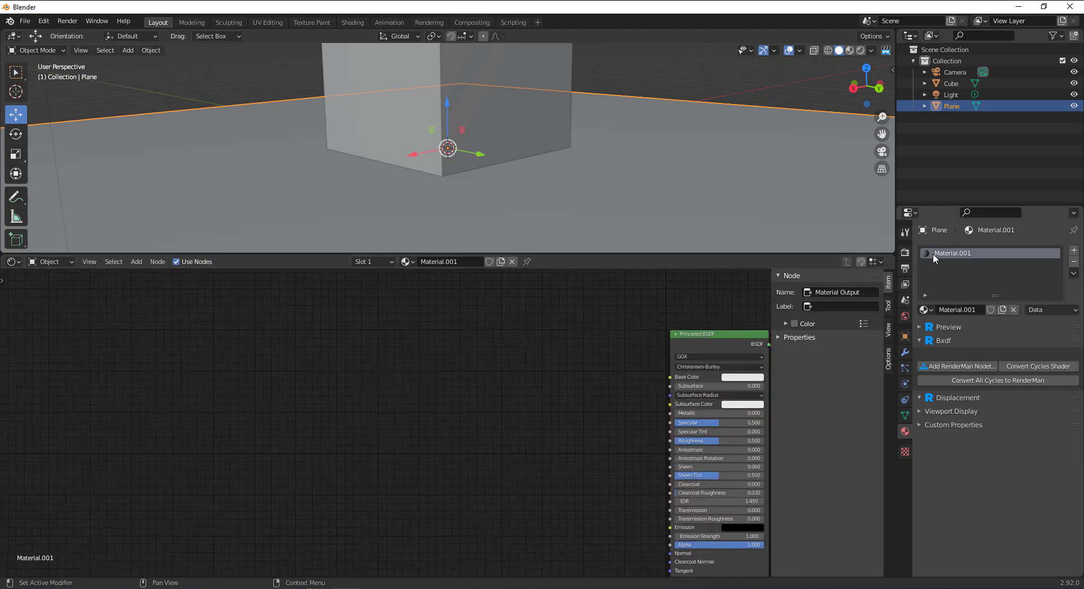
pyautogui.click(957, 364)
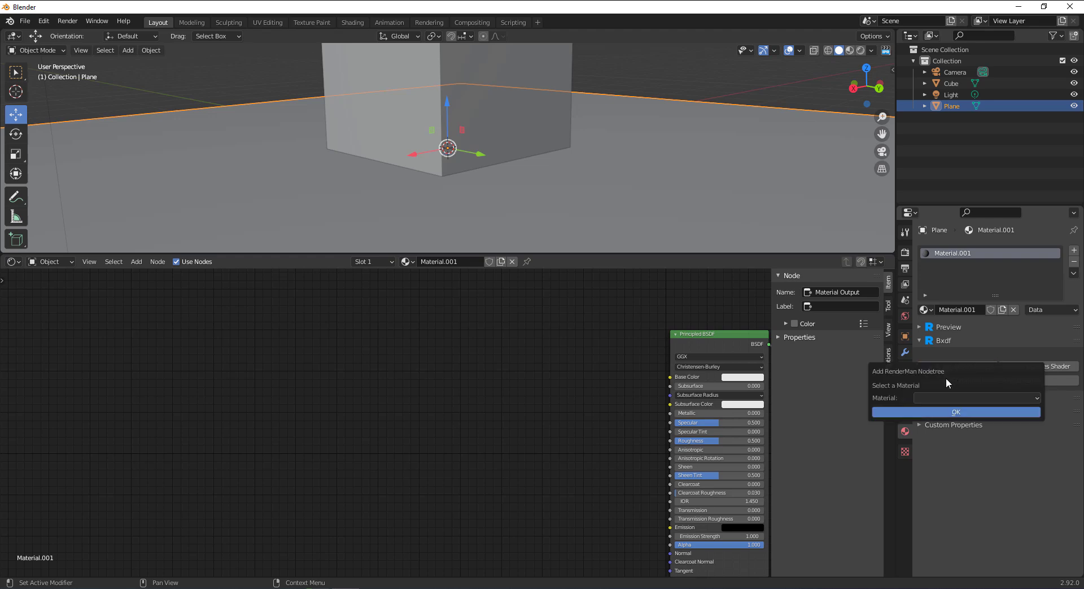
pyautogui.click(967, 398)
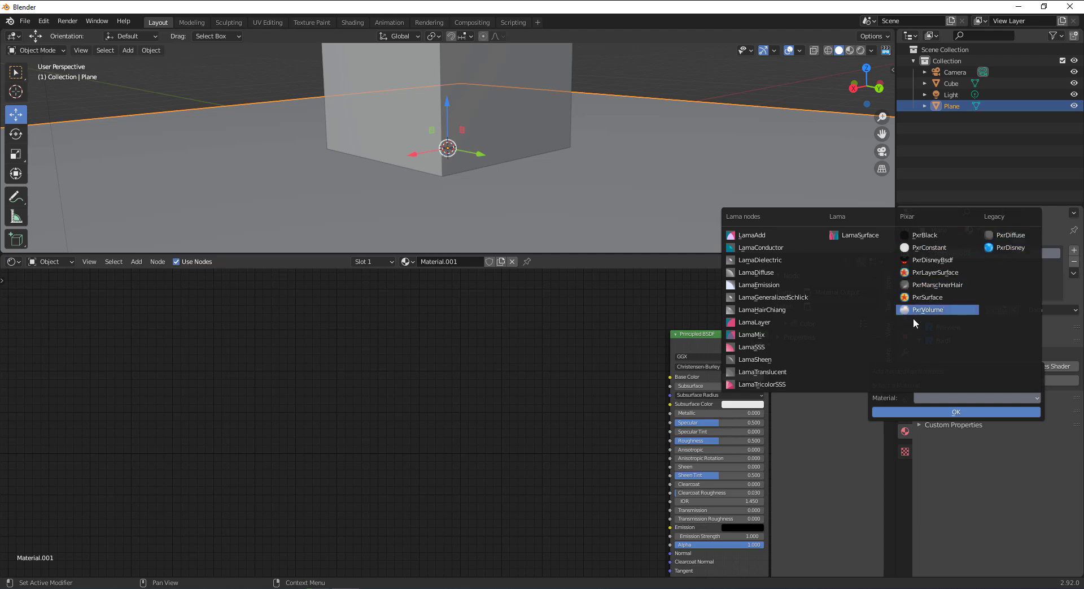
pyautogui.moveTo(333, 379); pyautogui.dragTo(383, 370, button='middle')
# Add a RenderMan nodetree with the PxrDisney material to the plane's material from the node editor.
pyautogui.rightClick(375, 339)
pyautogui.moveTo(375, 339)
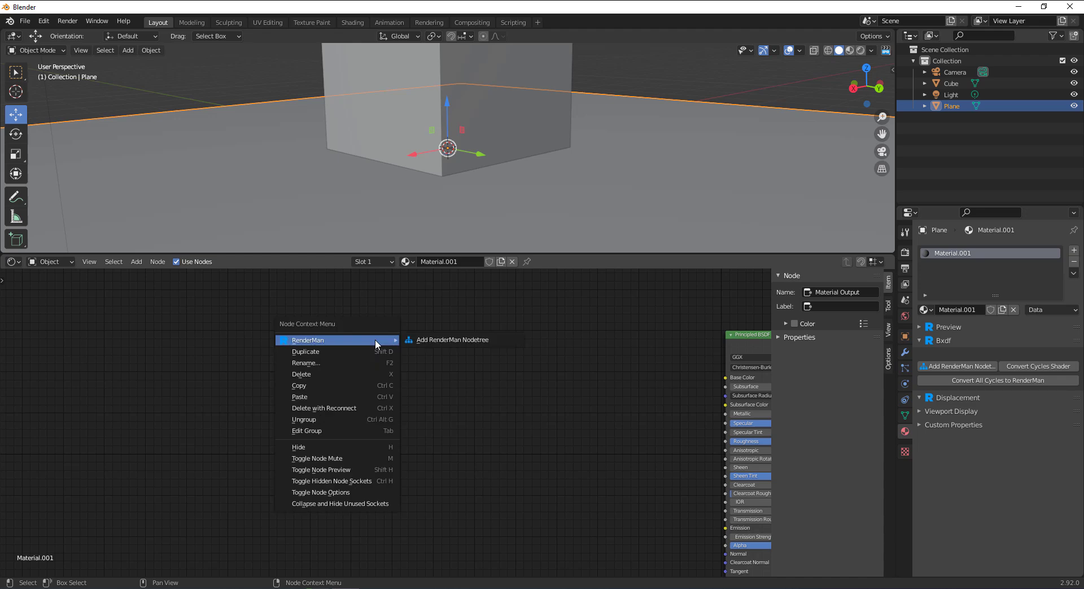
pyautogui.click(442, 340)
pyautogui.click(464, 374)
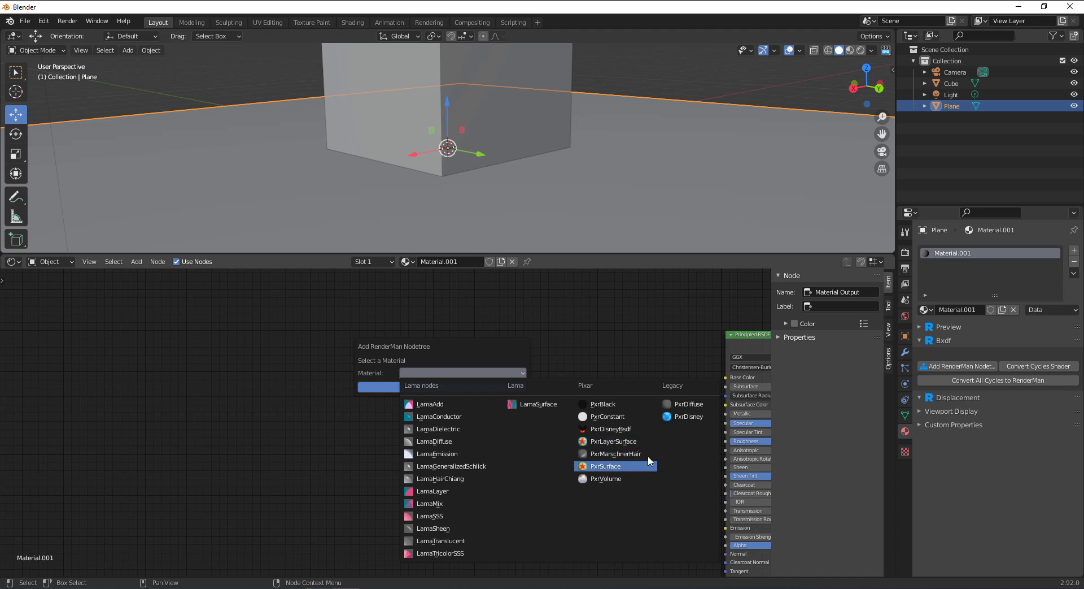
pyautogui.click(686, 419)
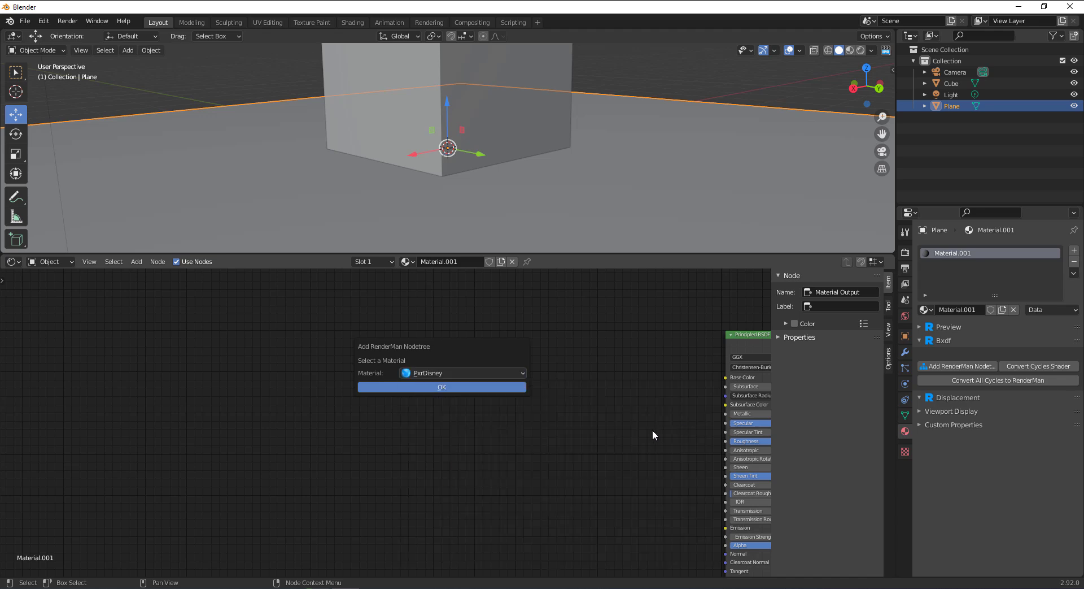
pyautogui.click(469, 388)
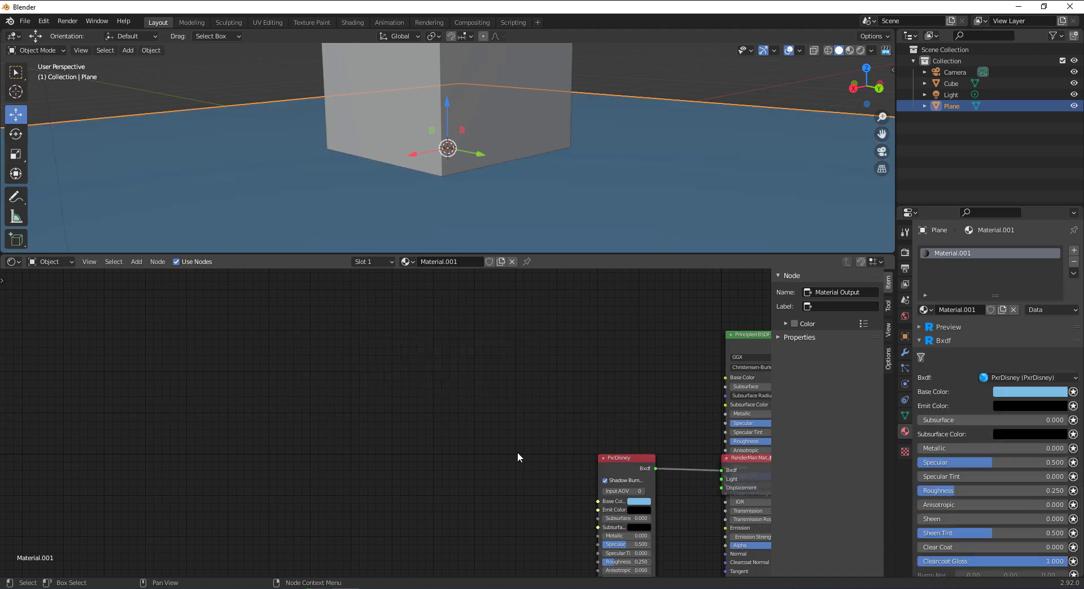
# Move the PxrDisney and RenderMan Material nodes clear of the Principled BSDF and Material Output nodes.
pyautogui.moveTo(531, 452); pyautogui.dragTo(284, 408, button='middle')
pyautogui.scroll(-1, 400, 422)
pyautogui.moveTo(371, 410); pyautogui.dragTo(231, 406)
pyautogui.moveTo(465, 416); pyautogui.dragTo(285, 399)
pyautogui.scroll(-4, 365, 176)
pyautogui.moveTo(402, 192); pyautogui.dragTo(422, 202, button='middle')
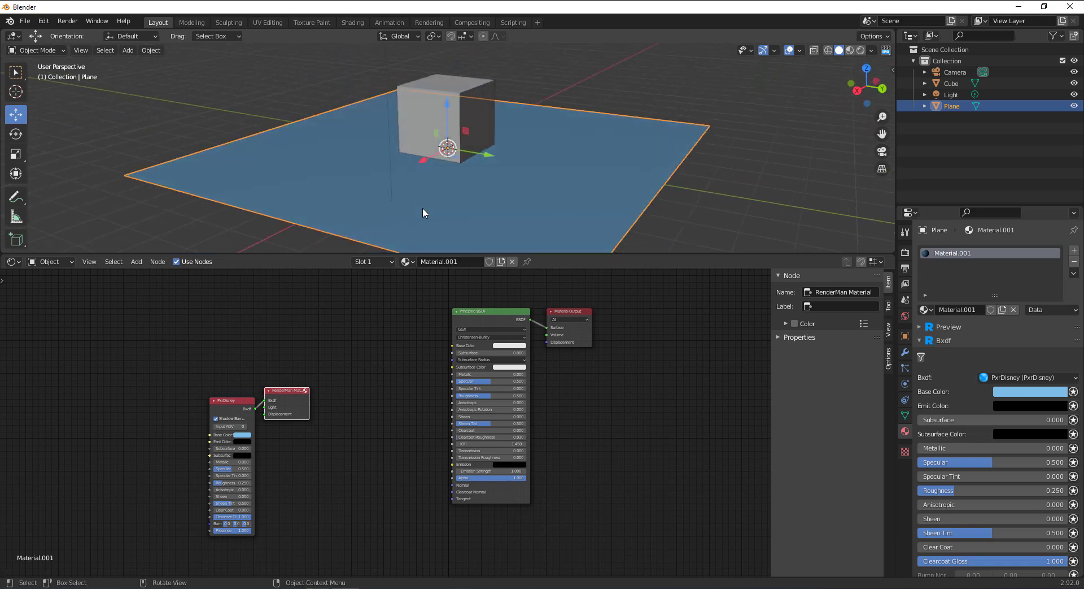
# Reduce the Shader Editor's height to enlarge the 3D viewport, keeping the plane's material nodes in view.
pyautogui.moveTo(433, 253); pyautogui.dragTo(432, 373)
pyautogui.moveTo(392, 431); pyautogui.dragTo(588, 460, button='middle')
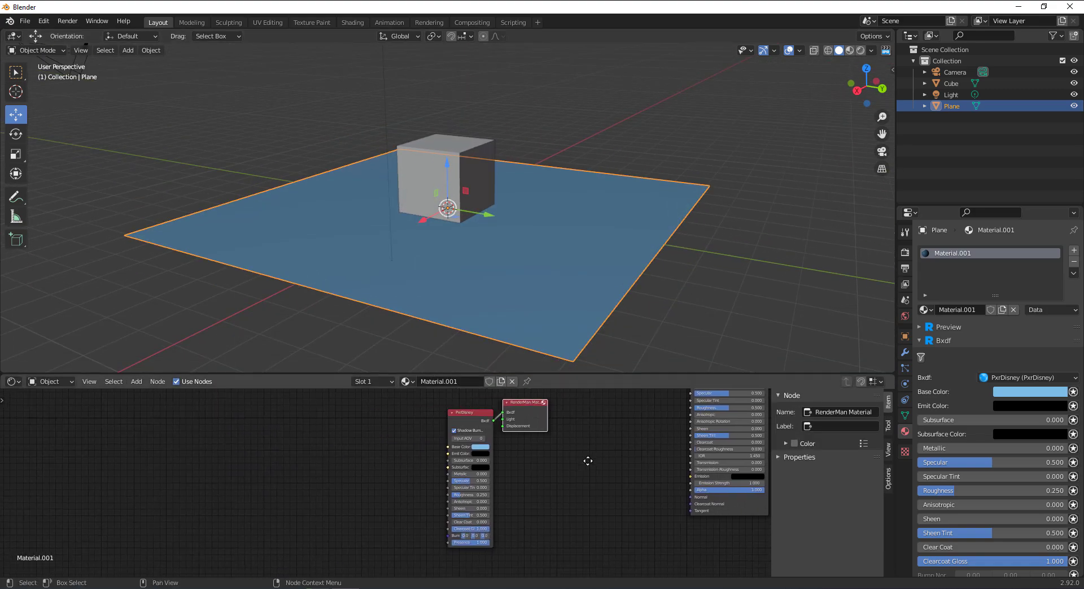
pyautogui.scroll(2, 640, 495)
pyautogui.moveTo(640, 495); pyautogui.dragTo(430, 566, button='middle')
pyautogui.moveTo(558, 446); pyautogui.dragTo(446, 534, button='middle')
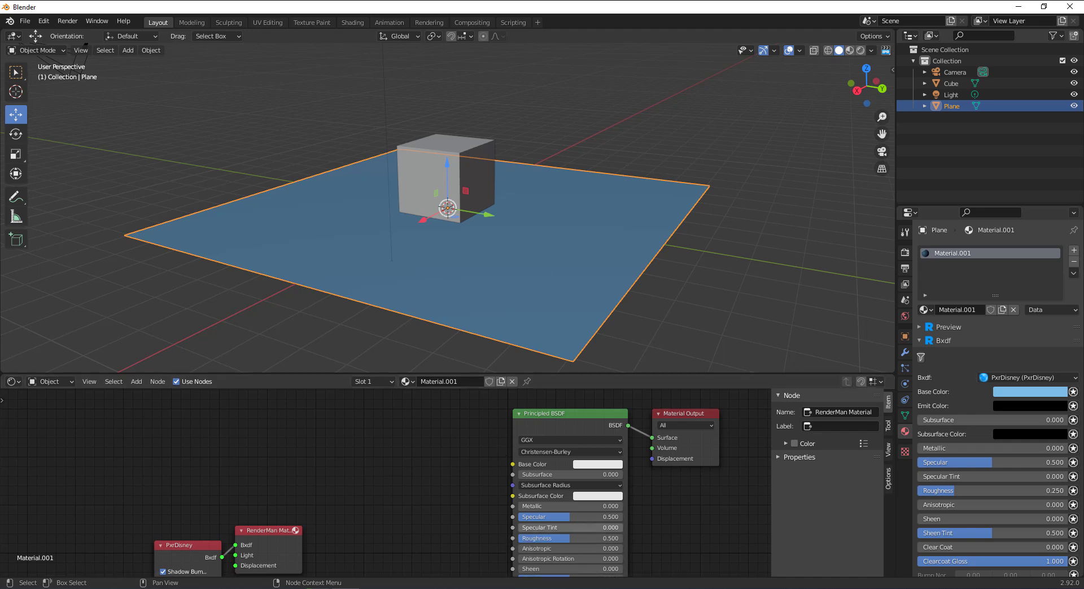
# Widen the PxrDisney node and move it farther from the RenderMan Material node.
pyautogui.moveTo(396, 493)
pyautogui.mouseDown()
pyautogui.moveTo(513, 473)
pyautogui.moveTo(411, 490)
pyautogui.mouseUp()
pyautogui.click(309, 492)
pyautogui.press('x')
pyautogui.moveTo(329, 541); pyautogui.dragTo(541, 434, button='middle')
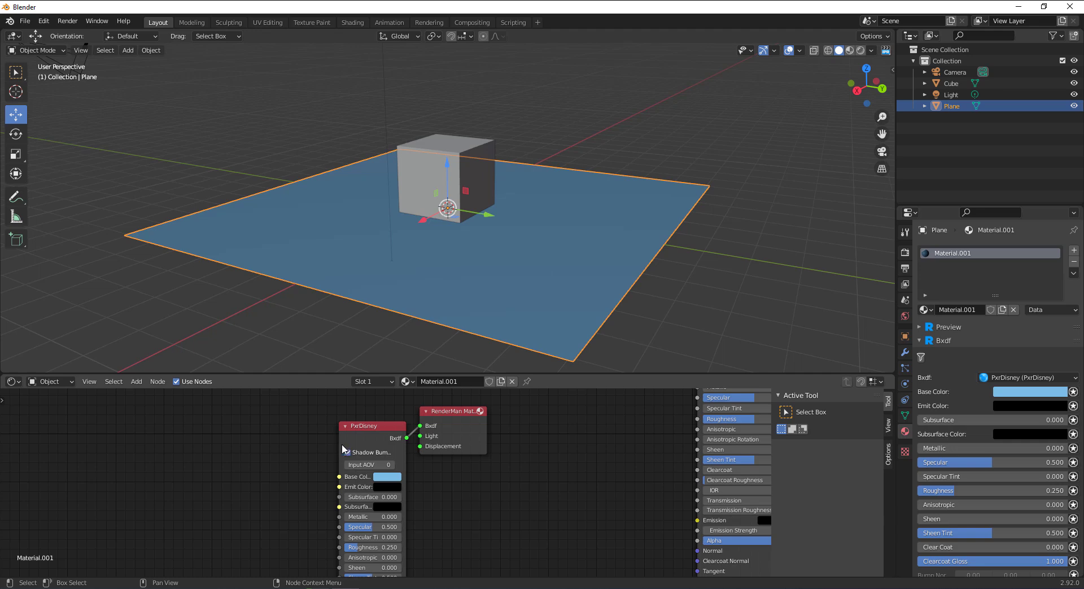
pyautogui.moveTo(340, 444); pyautogui.dragTo(280, 444)
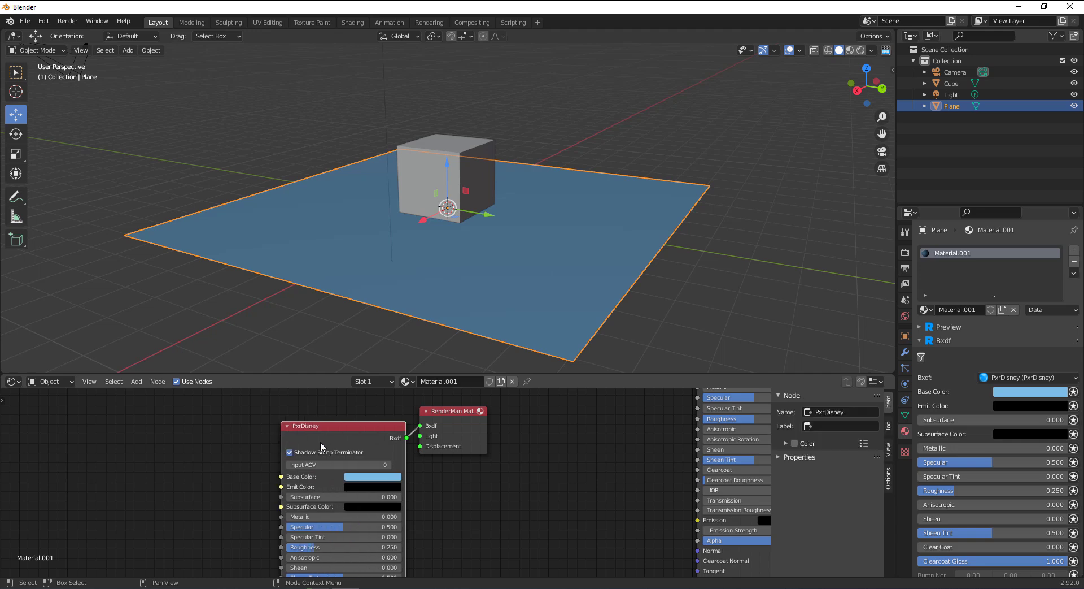
pyautogui.moveTo(350, 434); pyautogui.dragTo(323, 426)
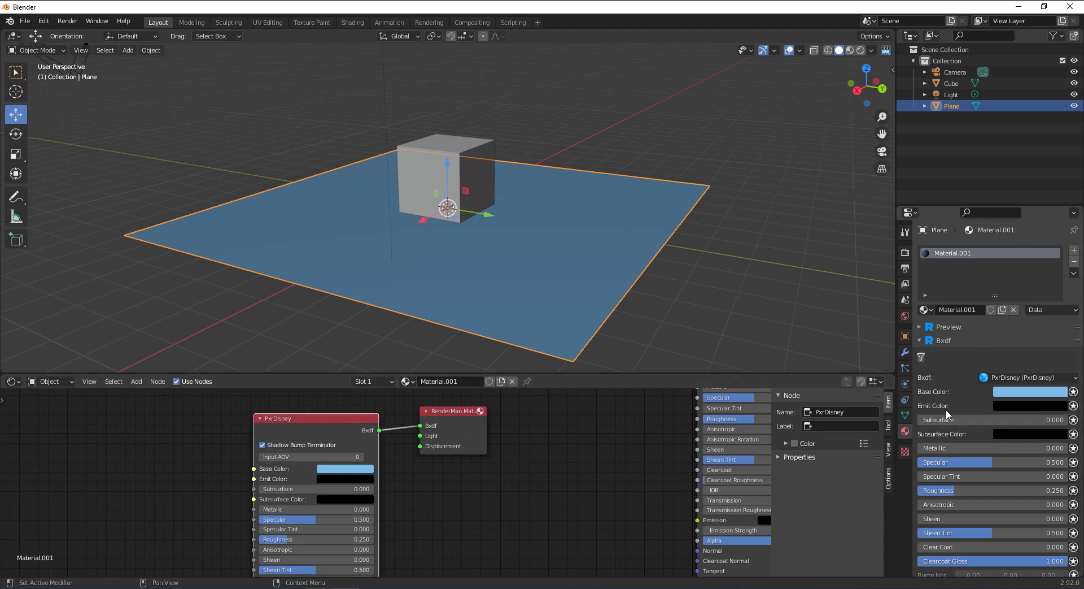
# Connect a PxrTexture pattern to the PxrDisney material's Base Color.
pyautogui.click(1074, 391)
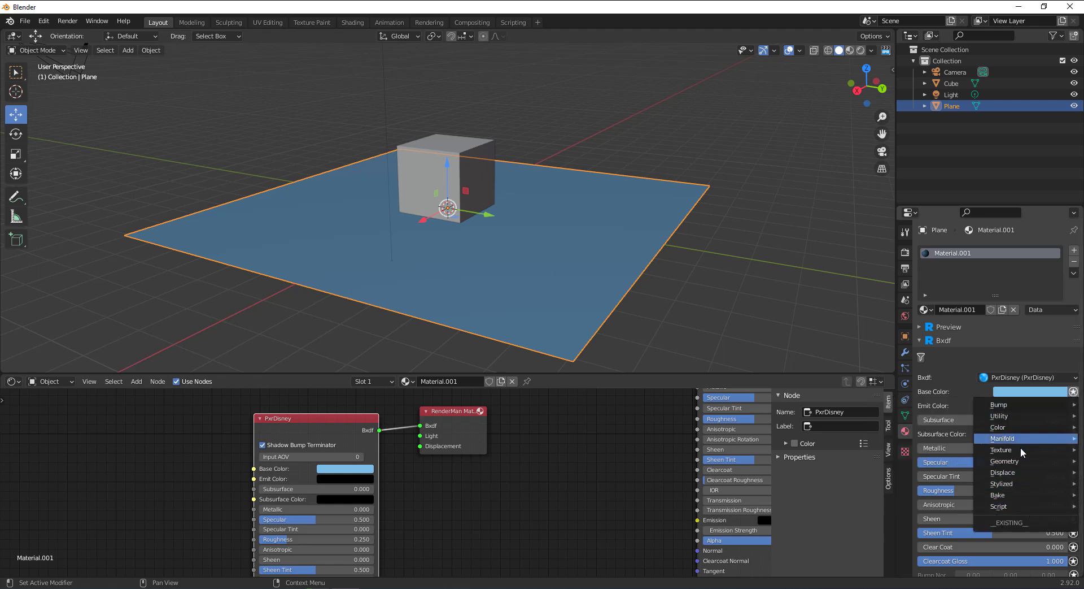
pyautogui.moveTo(1028, 511)
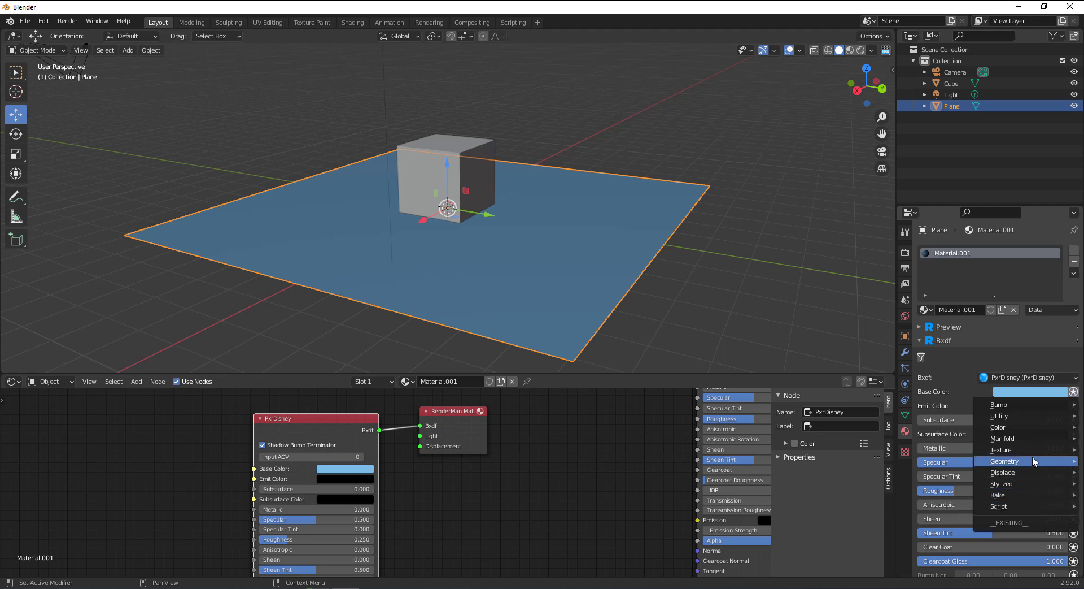
pyautogui.moveTo(1021, 455)
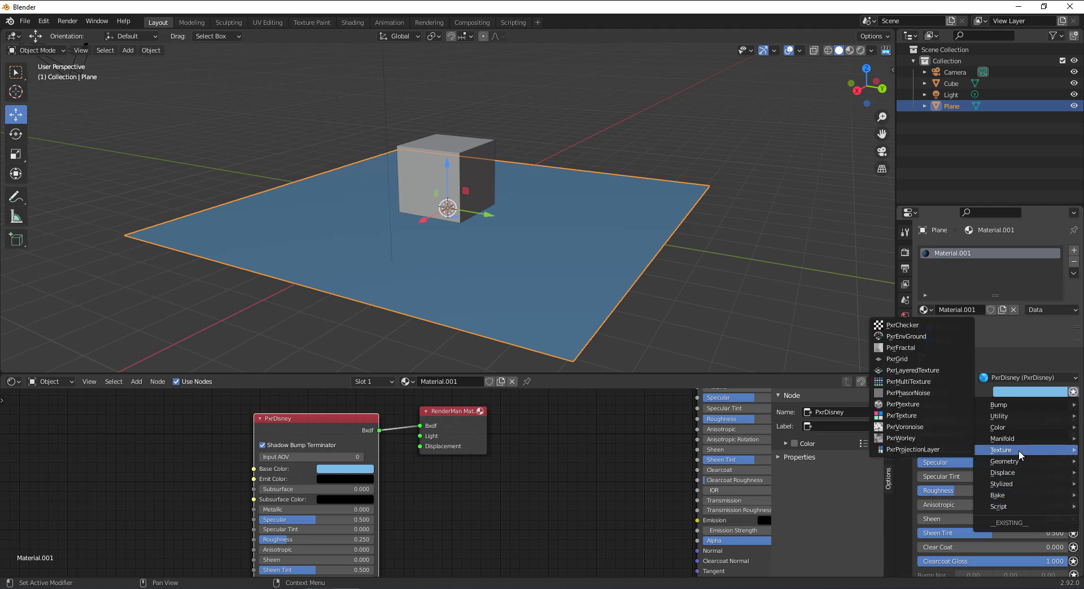
pyautogui.click(909, 415)
# Widen the PxrTexture node and load F:/images/wood.jpg as its texture file.
pyautogui.moveTo(330, 532); pyautogui.dragTo(503, 534, button='middle')
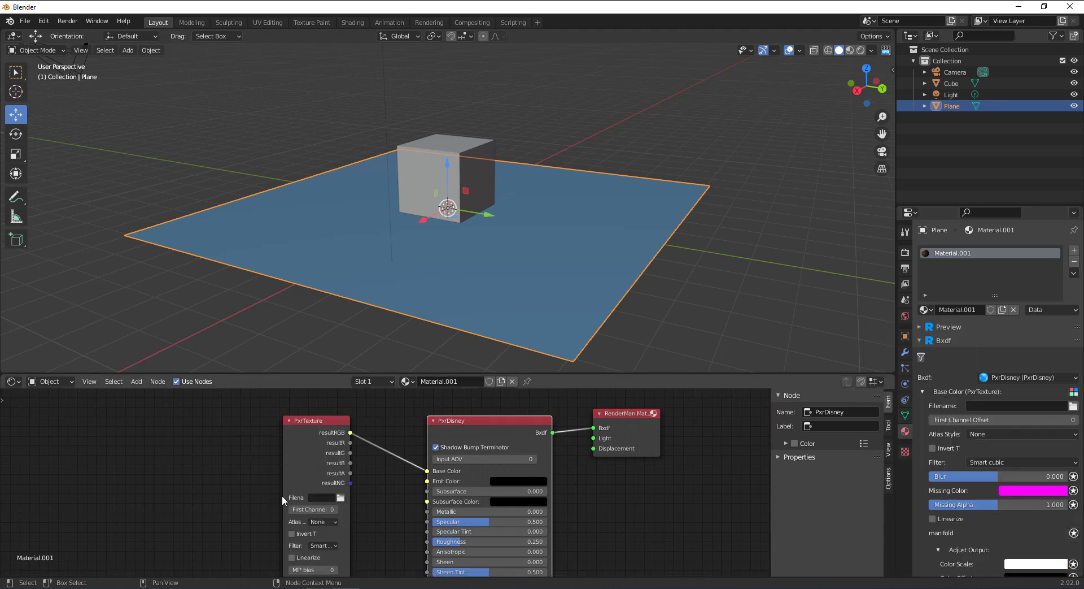
pyautogui.moveTo(284, 500); pyautogui.dragTo(207, 498)
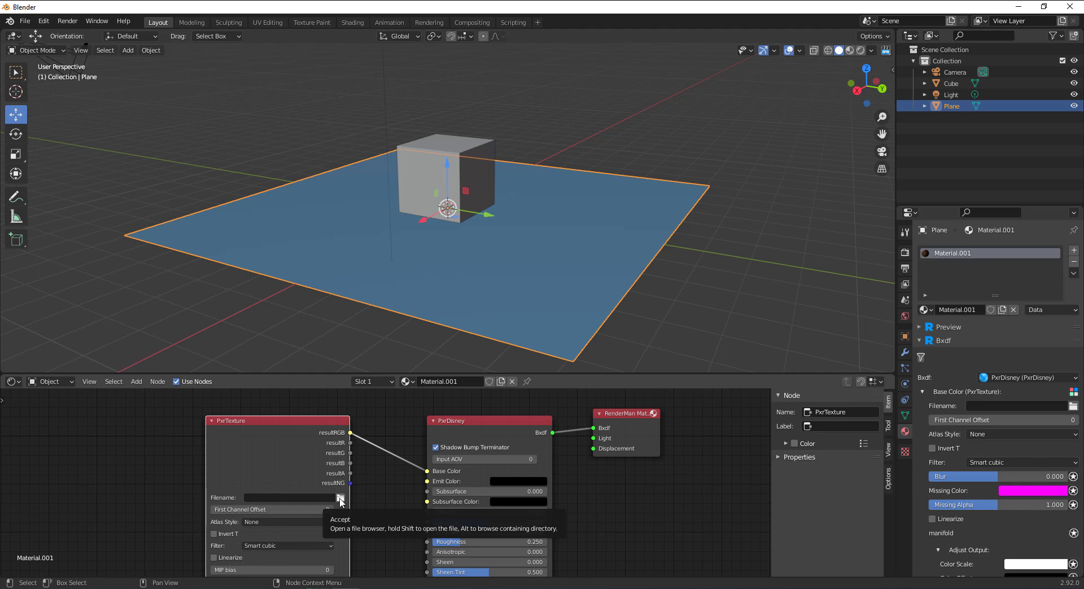
pyautogui.click(341, 497)
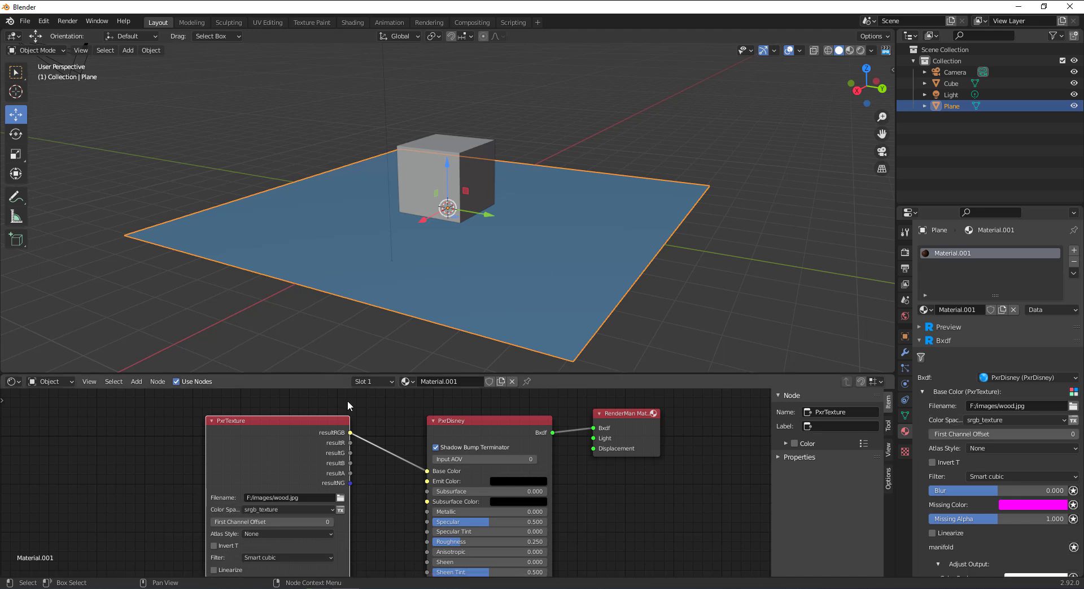
# Review the PxrTexture node's Atlas Style options, leaving the setting at None.
pyautogui.moveTo(354, 513); pyautogui.dragTo(391, 460, button='middle')
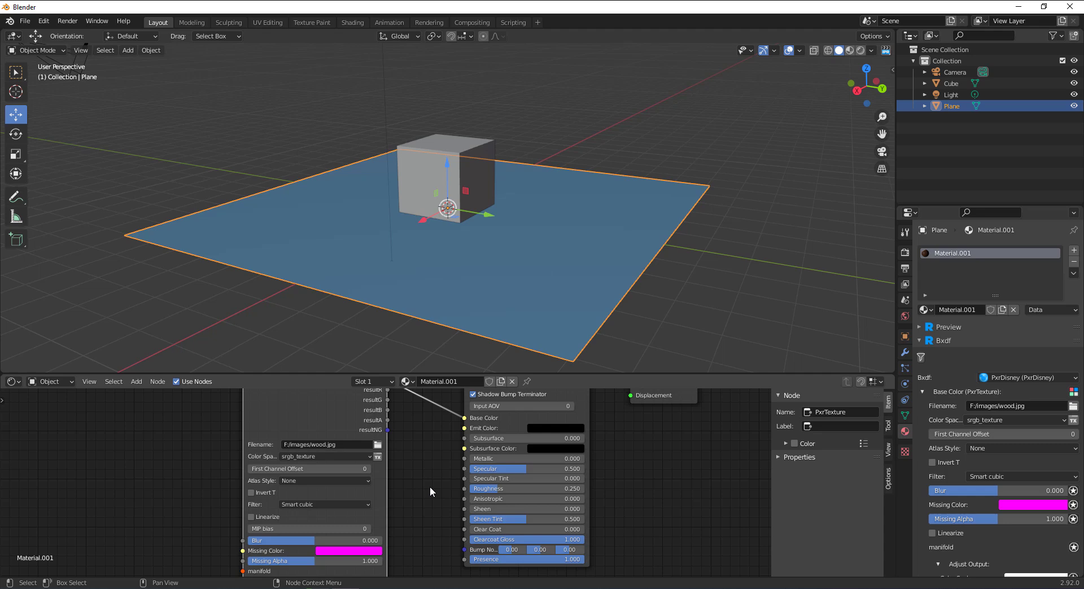
pyautogui.click(360, 481)
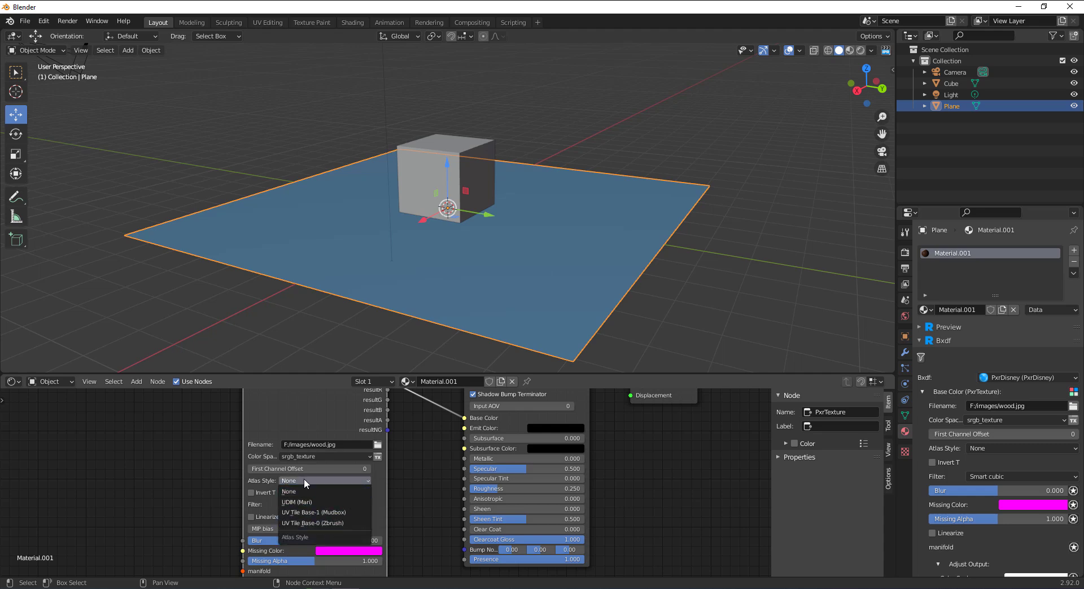
pyautogui.click(383, 489)
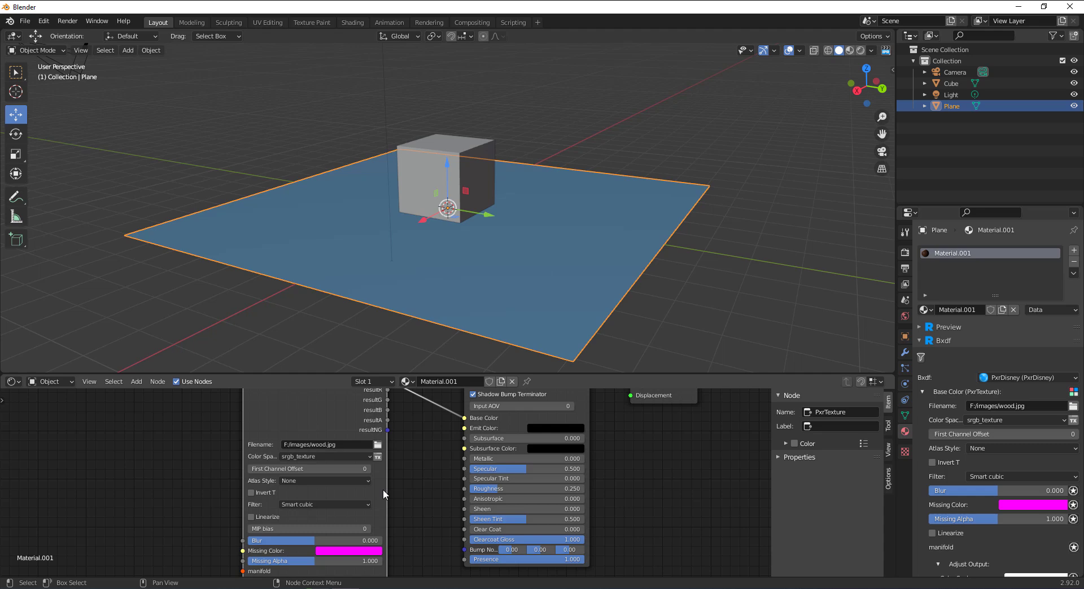
# Move the PxrDisney and RenderMan Material nodes close together beside the PxrTexture node.
pyautogui.moveTo(438, 526); pyautogui.dragTo(387, 544, button='middle')
pyautogui.scroll(-5, 597, 489)
pyautogui.moveTo(594, 499); pyautogui.dragTo(484, 575, button='middle')
pyautogui.moveTo(333, 504); pyautogui.dragTo(292, 475)
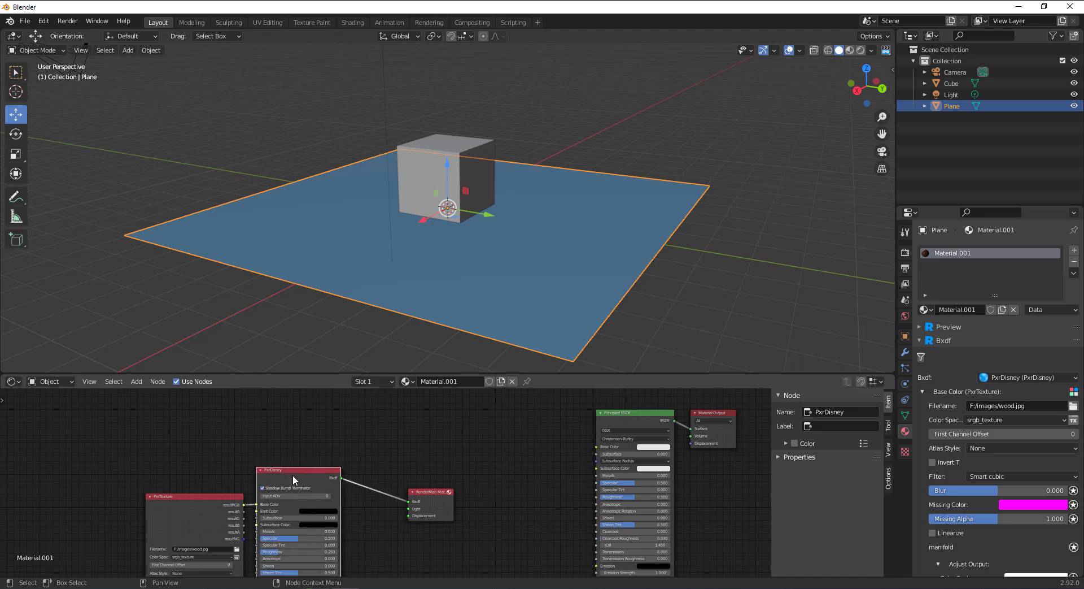
pyautogui.moveTo(425, 502); pyautogui.dragTo(377, 482)
pyautogui.moveTo(495, 518); pyautogui.dragTo(392, 468, button='middle')
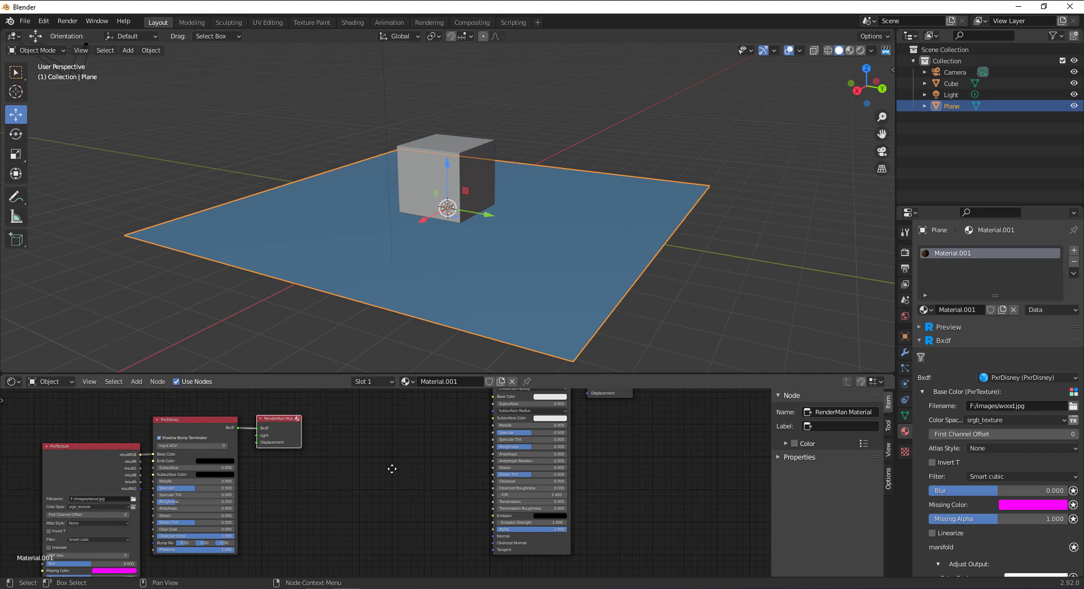
pyautogui.moveTo(394, 470); pyautogui.dragTo(580, 459, button='middle')
pyautogui.press('Home')
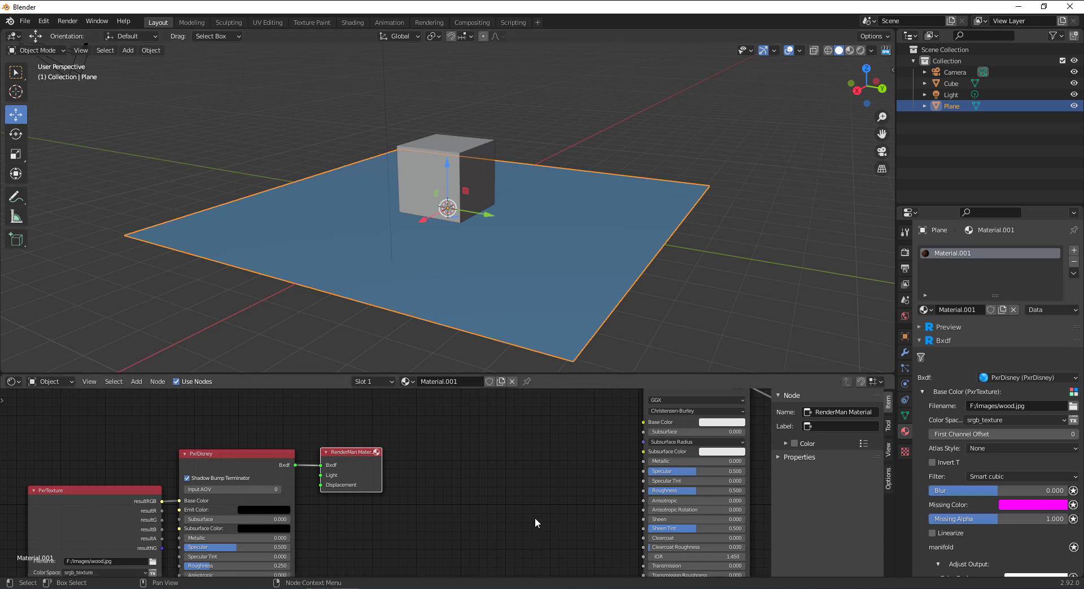
pyautogui.moveTo(527, 514); pyautogui.dragTo(548, 522, button='middle')
# Start a RenderMan IPR render of the scene in the 3D viewport.
pyautogui.moveTo(639, 161); pyautogui.dragTo(592, 168, button='middle')
pyautogui.rightClick(579, 107)
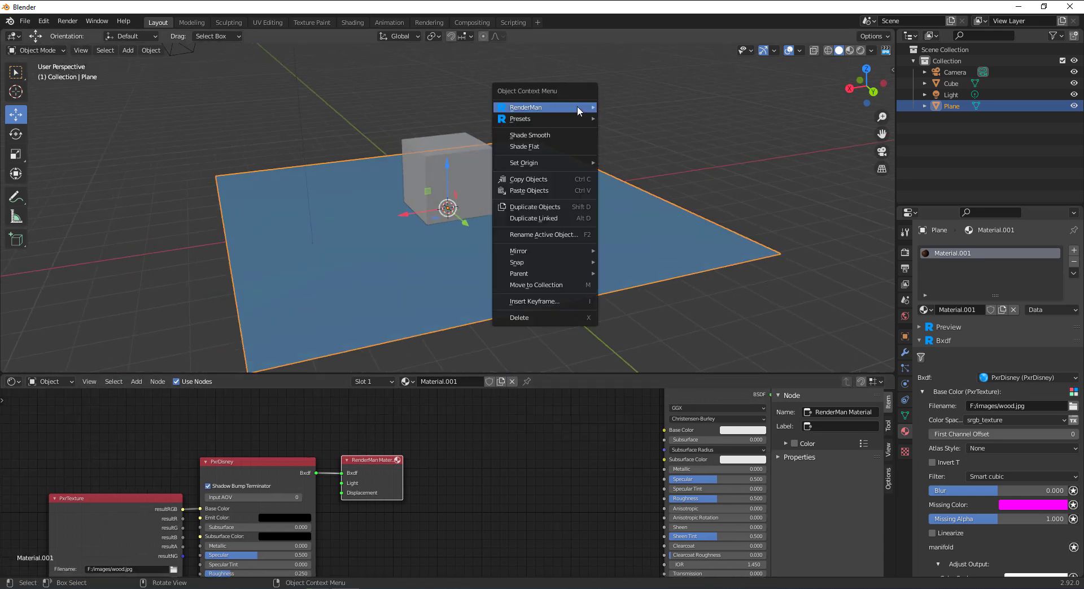
pyautogui.moveTo(662, 107)
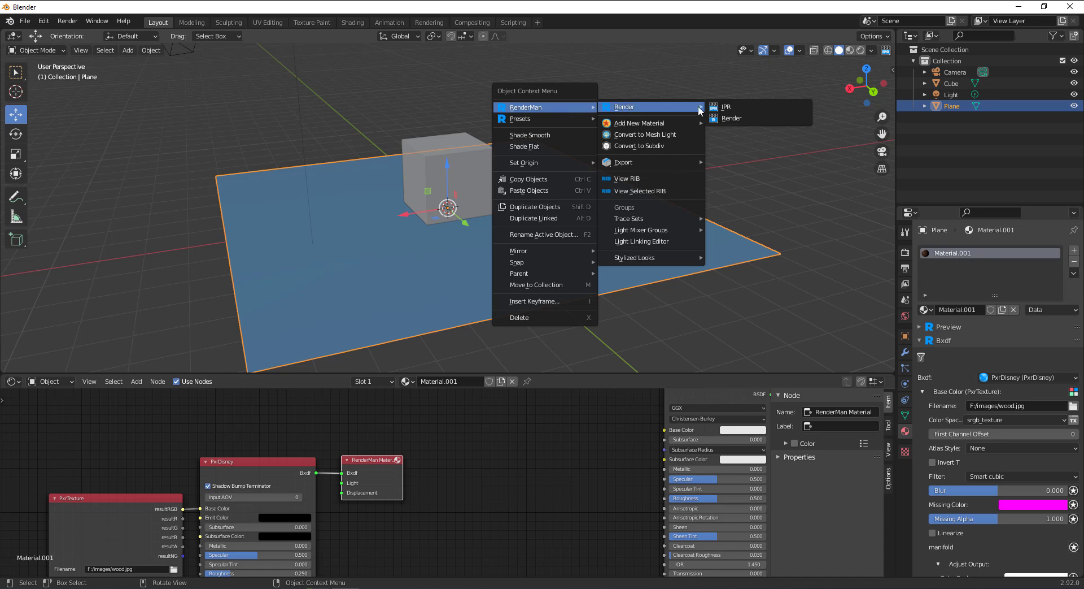
pyautogui.click(729, 106)
pyautogui.scroll(-5, 621, 189)
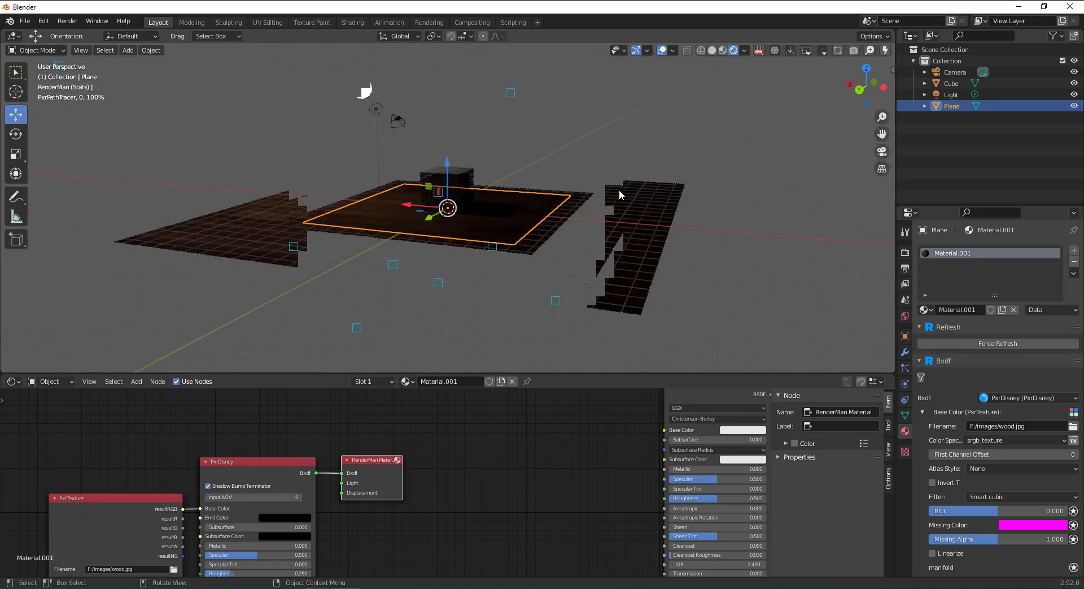
# Add a RenderMan nodetree to the light and set its intensity to 100 and exposure to 1.
pyautogui.click(376, 108)
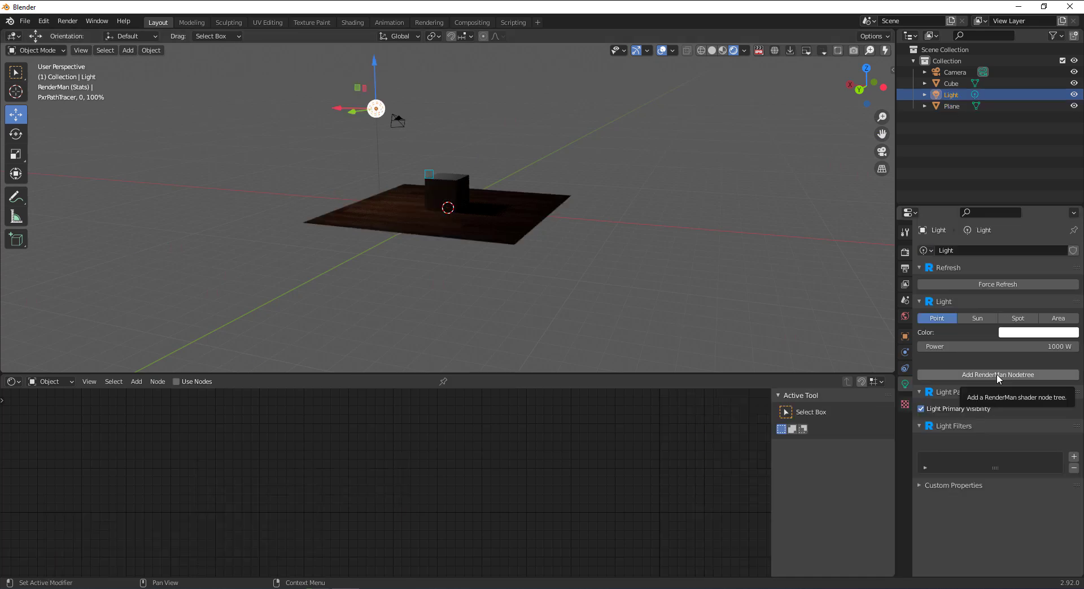
pyautogui.click(1003, 375)
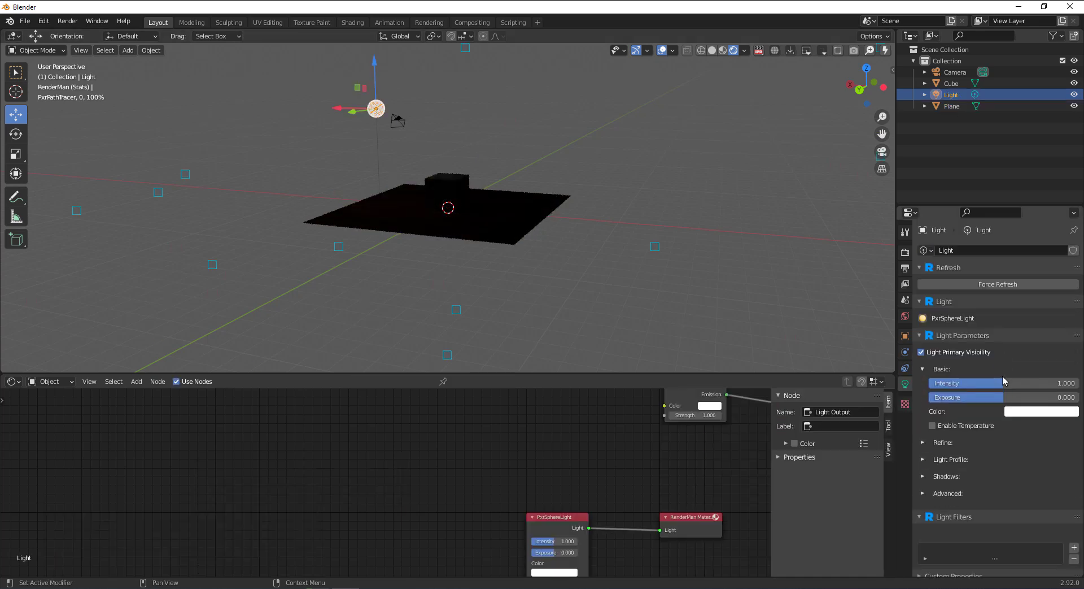
pyautogui.click(1019, 382)
pyautogui.write('100')
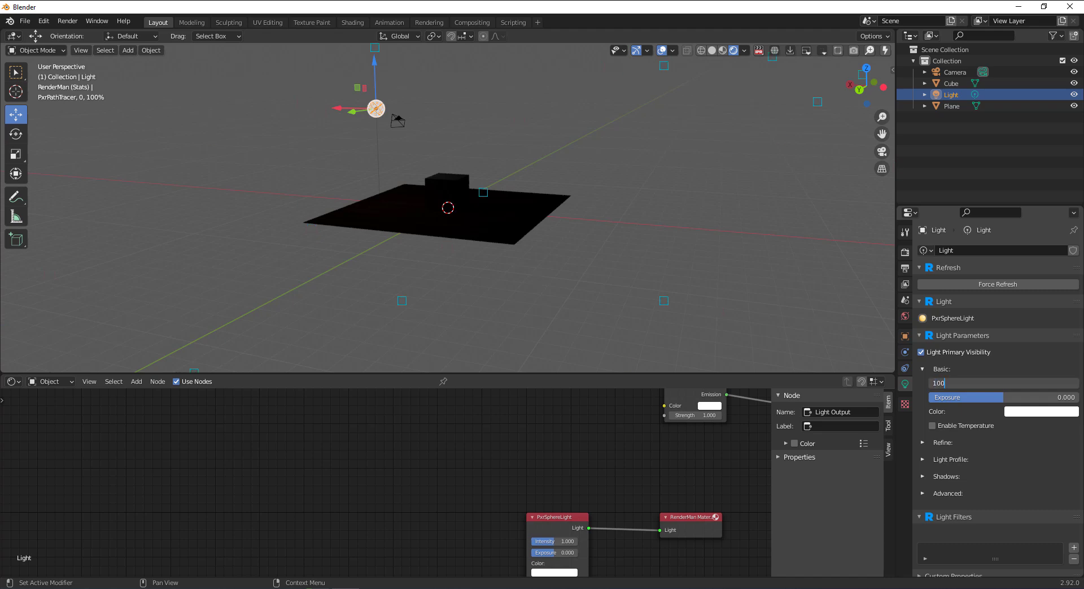
pyautogui.press('Return')
pyautogui.click(1027, 397)
pyautogui.write('1')
pyautogui.press('Return')
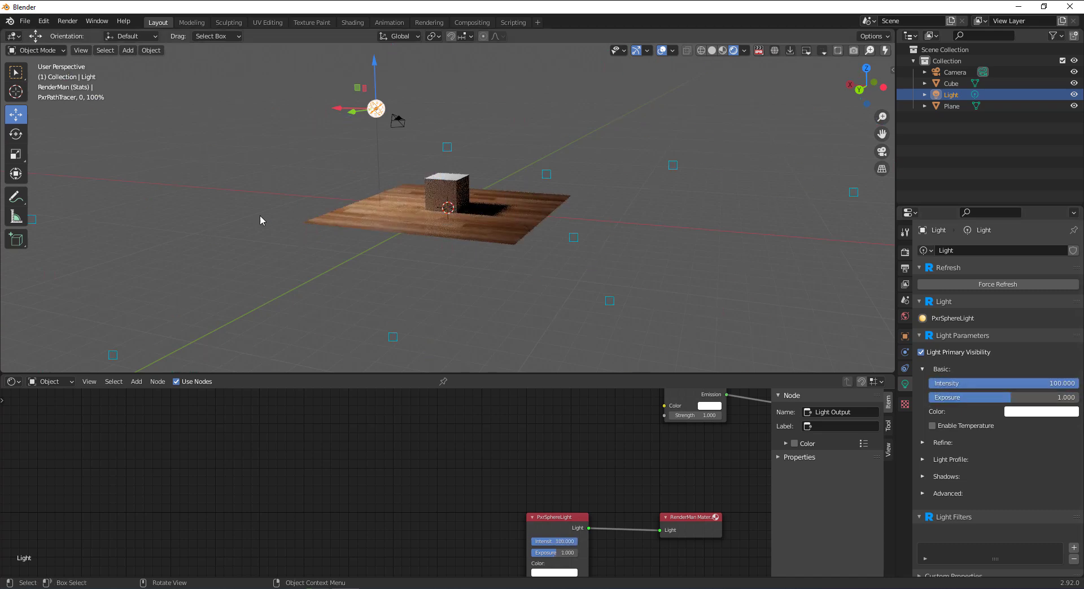
# Round the cube into a ball with a level 2 Subdivision Surface modifier.
pyautogui.click(444, 195)
pyautogui.scroll(5, 474, 201)
pyautogui.moveTo(382, 238); pyautogui.dragTo(463, 197, button='middle')
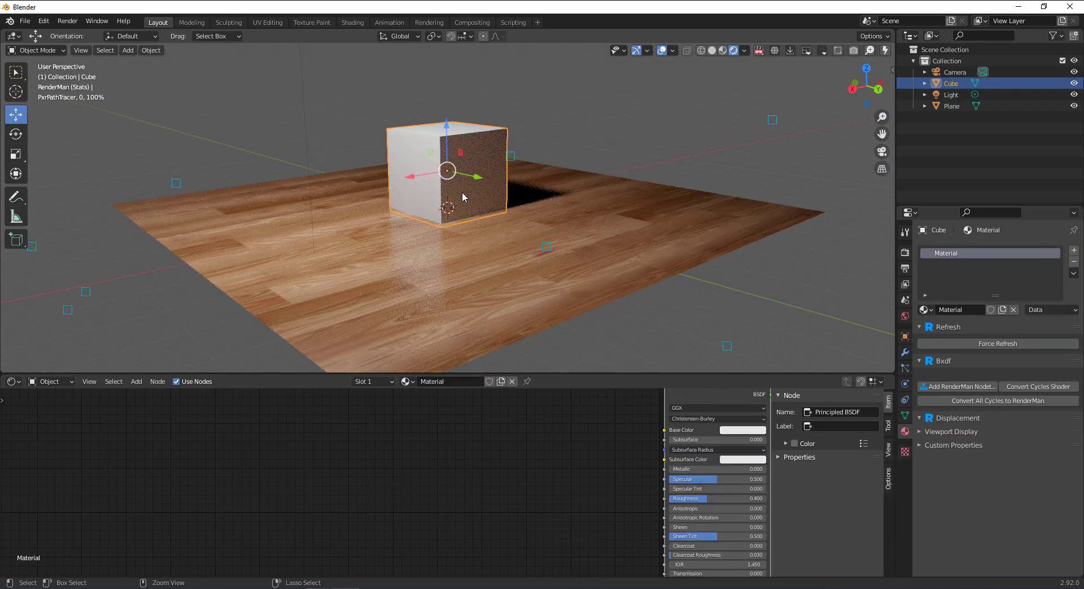
pyautogui.hotkey('ctrl', '2')
pyautogui.moveTo(466, 200)
pyautogui.keyDown('shift'); pyautogui.mouseDown(button='middle')
pyautogui.moveTo(474, 267)
pyautogui.moveTo(465, 254)
pyautogui.moveTo(497, 311)
pyautogui.mouseUp(button='middle'); pyautogui.keyUp('shift')
pyautogui.rightClick(471, 256)
pyautogui.click(450, 179)
pyautogui.scroll(4, 450, 283)
pyautogui.moveTo(567, 320)
pyautogui.keyDown('shift'); pyautogui.mouseDown(button='middle')
pyautogui.moveTo(547, 217)
pyautogui.moveTo(540, 226)
pyautogui.mouseUp(button='middle'); pyautogui.keyUp('shift')
pyautogui.scroll(-4, 547, 216)
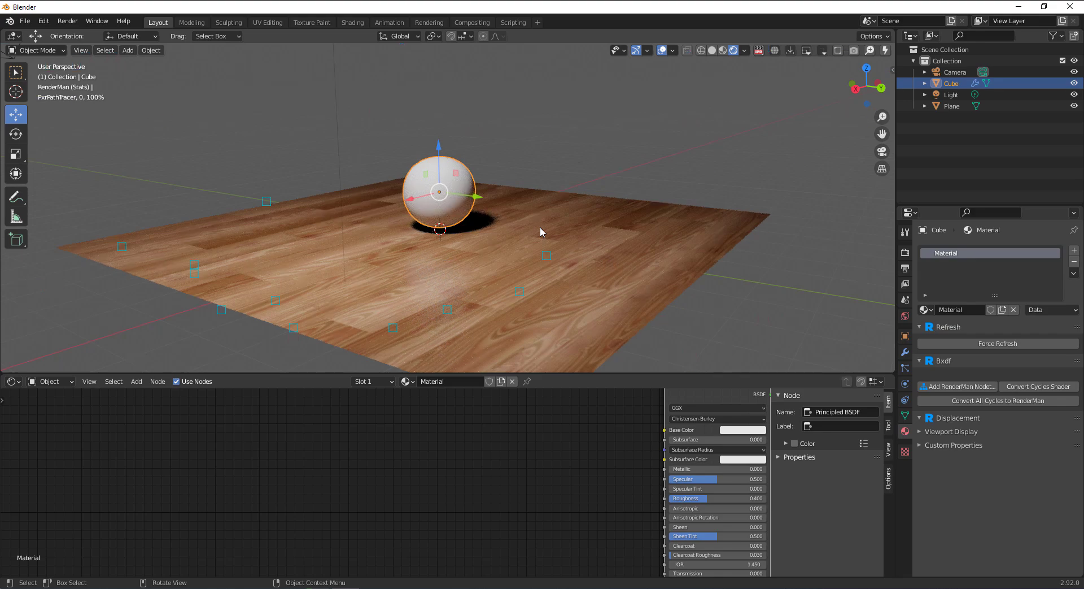
# Select the plane and move its PxrTexture node well away from the PxrDisney node.
pyautogui.click(599, 260)
pyautogui.moveTo(490, 501); pyautogui.dragTo(707, 379, button='middle')
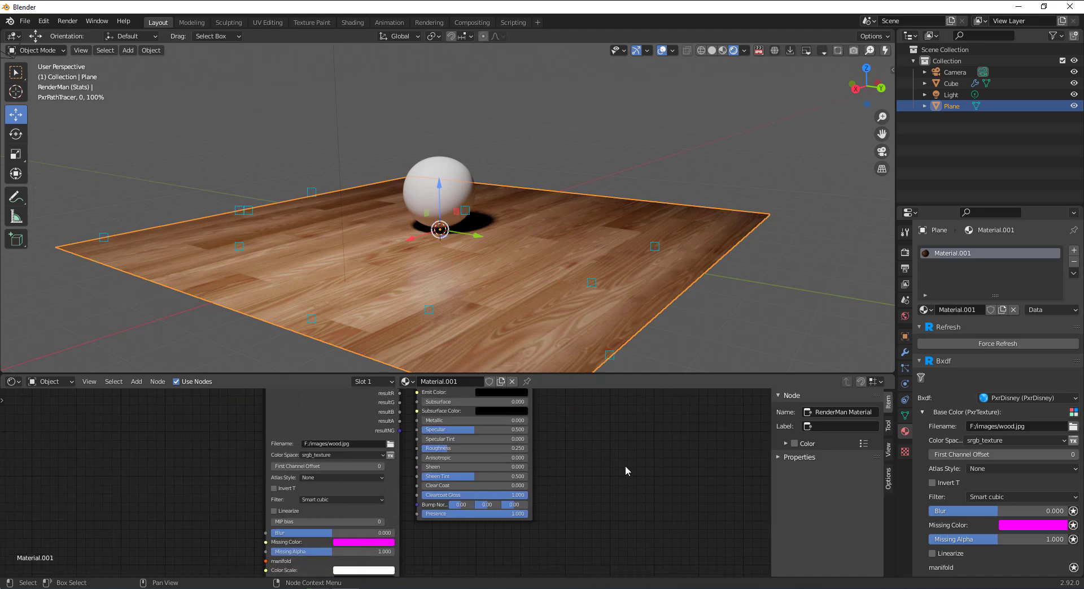
pyautogui.moveTo(626, 473); pyautogui.dragTo(663, 508, button='middle')
pyautogui.scroll(4, 656, 511)
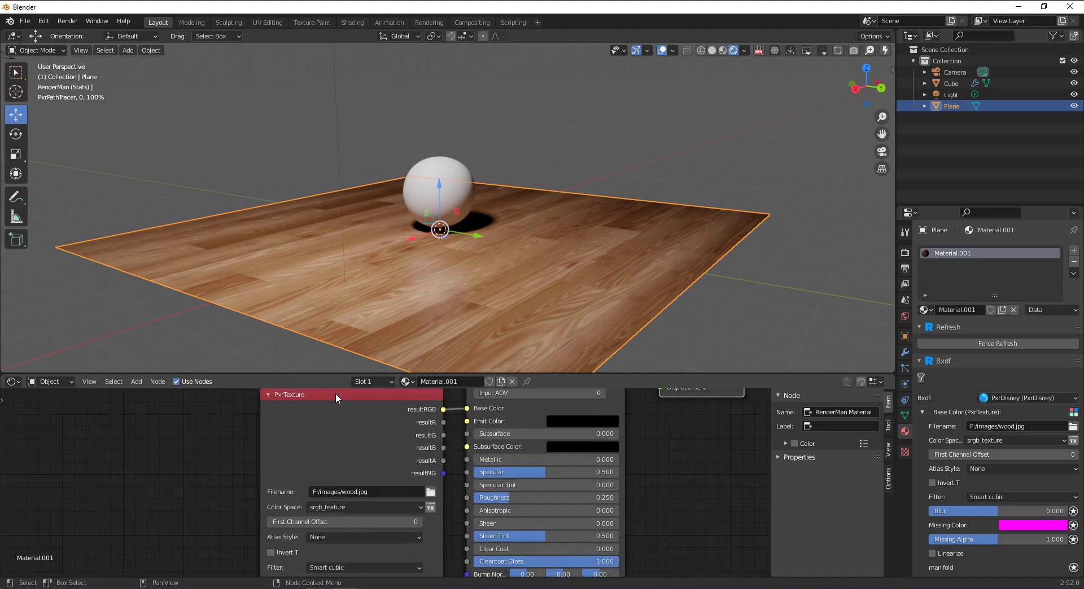
pyautogui.moveTo(344, 396); pyautogui.dragTo(120, 394)
pyautogui.moveTo(406, 513); pyautogui.dragTo(379, 512, button='middle')
pyautogui.scroll(-4, 490, 258)
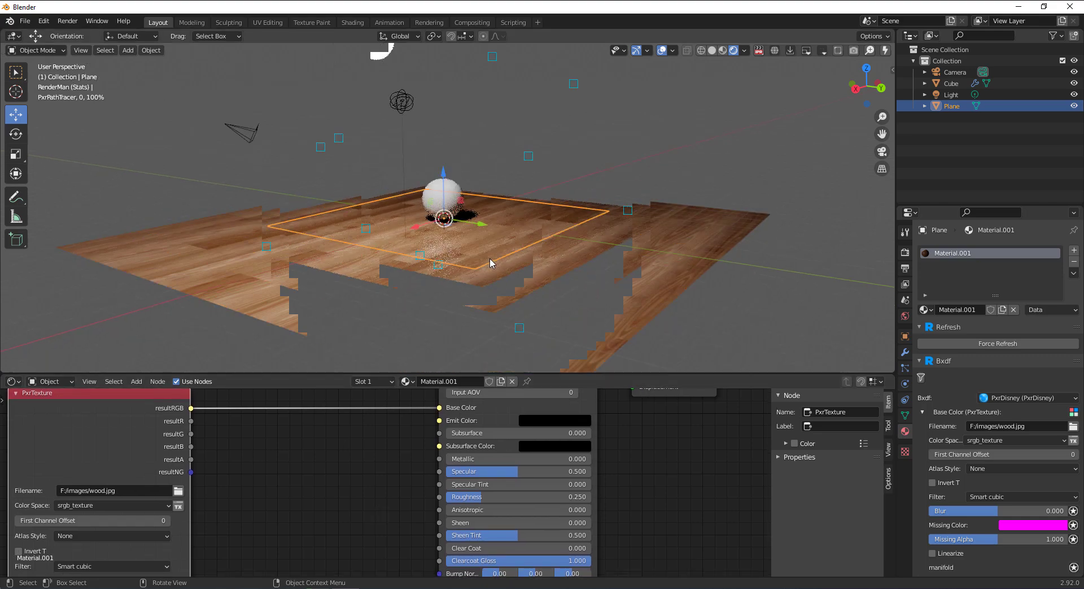
# Try a new RenderMan LamaSurface Bxdf as the plane's material.
pyautogui.moveTo(660, 471); pyautogui.dragTo(617, 509, button='middle')
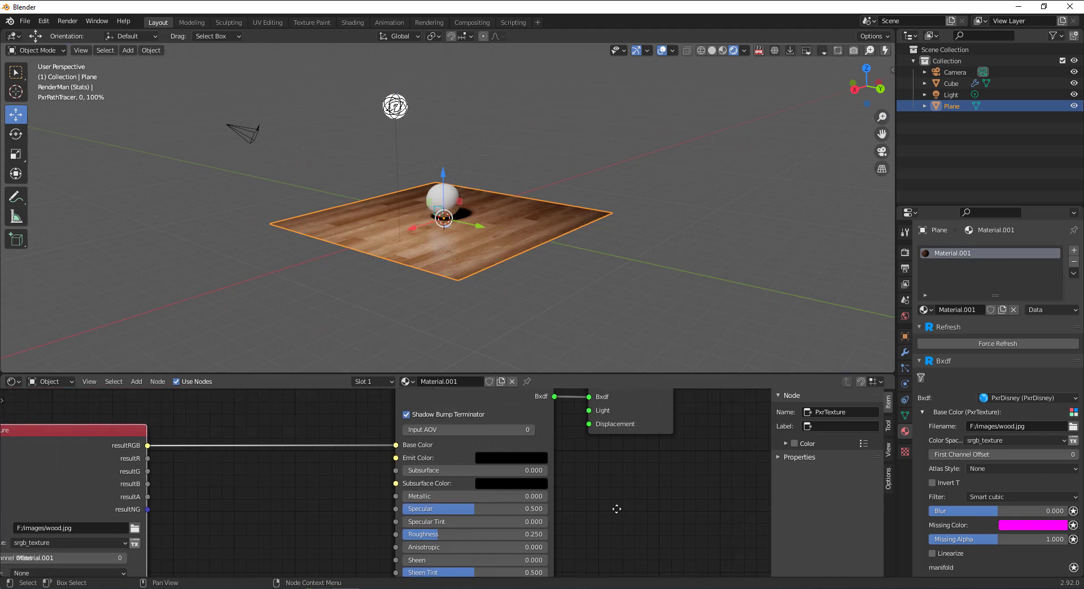
pyautogui.moveTo(617, 508); pyautogui.dragTo(507, 524, button='middle')
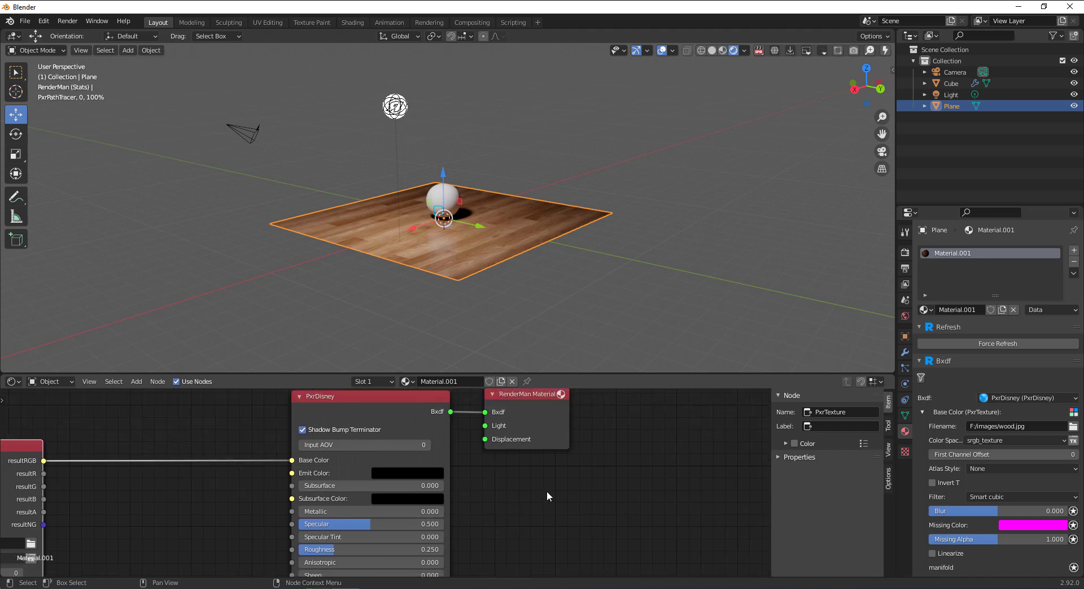
pyautogui.moveTo(566, 481); pyautogui.dragTo(767, 559, button='middle')
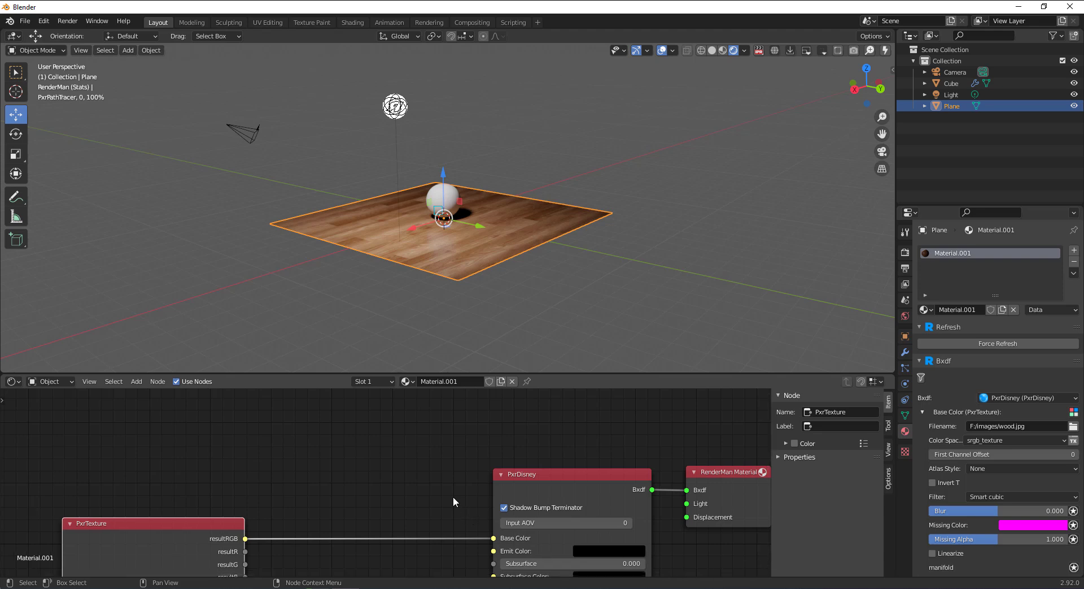
pyautogui.moveTo(465, 492)
pyautogui.mouseDown(button='middle')
pyautogui.moveTo(462, 475)
pyautogui.moveTo(443, 527)
pyautogui.moveTo(456, 460)
pyautogui.moveTo(352, 463)
pyautogui.moveTo(458, 501)
pyautogui.mouseUp(button='middle')
pyautogui.scroll(-2, 452, 459)
pyautogui.scroll(4, 436, 489)
pyautogui.rightClick(409, 444)
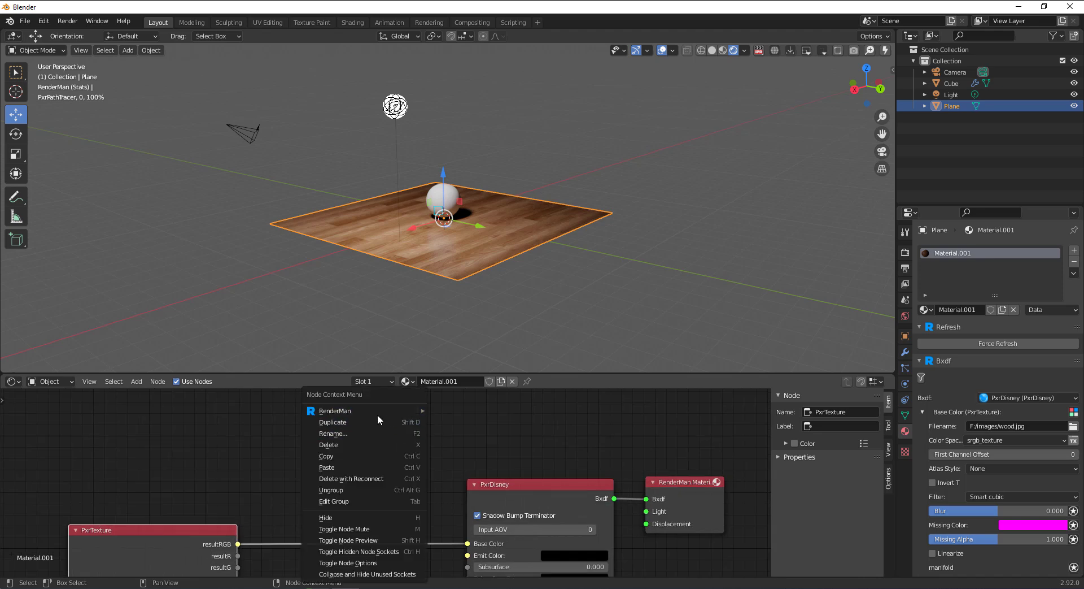
pyautogui.moveTo(359, 411)
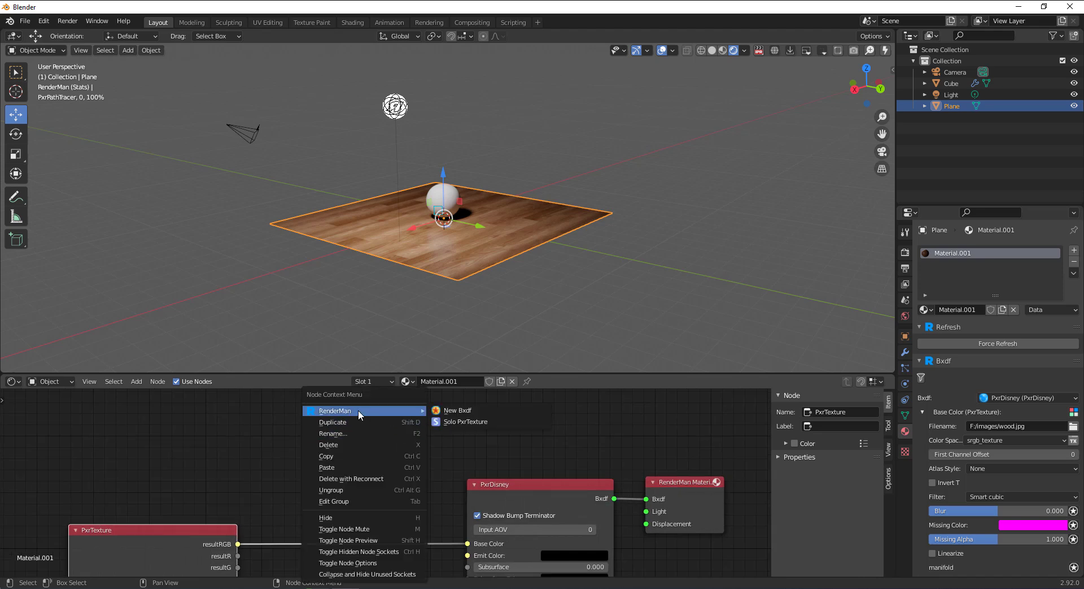
pyautogui.click(480, 410)
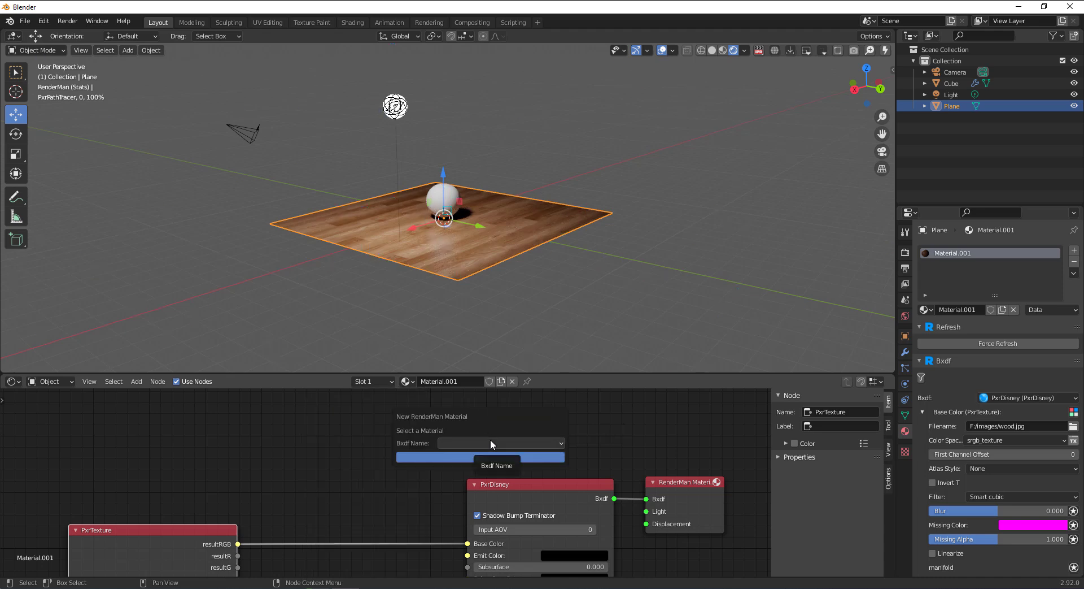
pyautogui.click(490, 443)
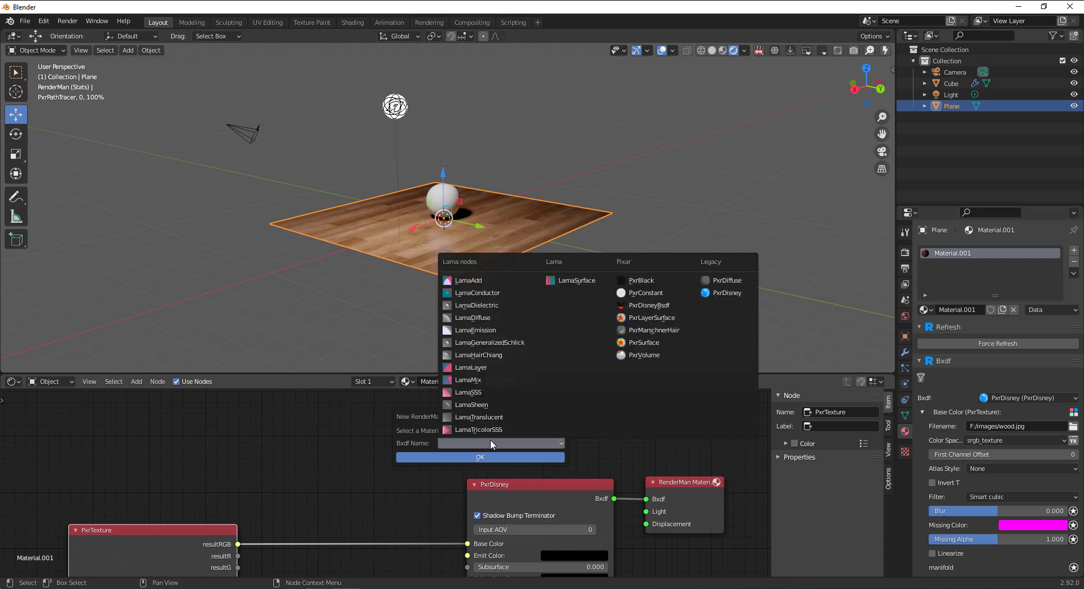
pyautogui.click(577, 281)
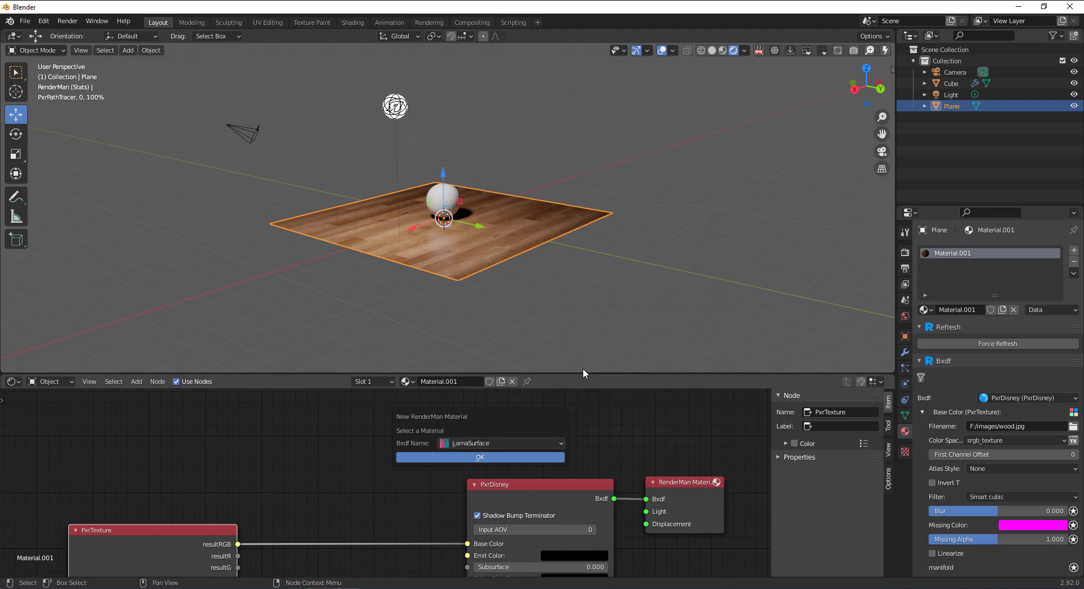
pyautogui.click(486, 456)
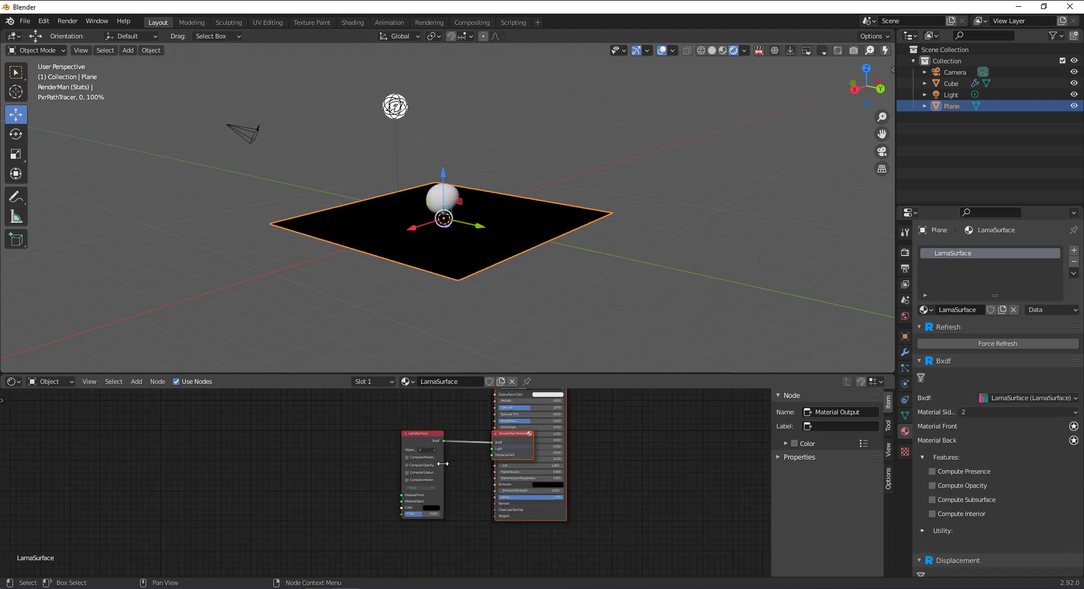
# Place the RenderMan material output node beside the LamaSurface node and set LamaSurface's material sides to 1.
pyautogui.scroll(3, 454, 456)
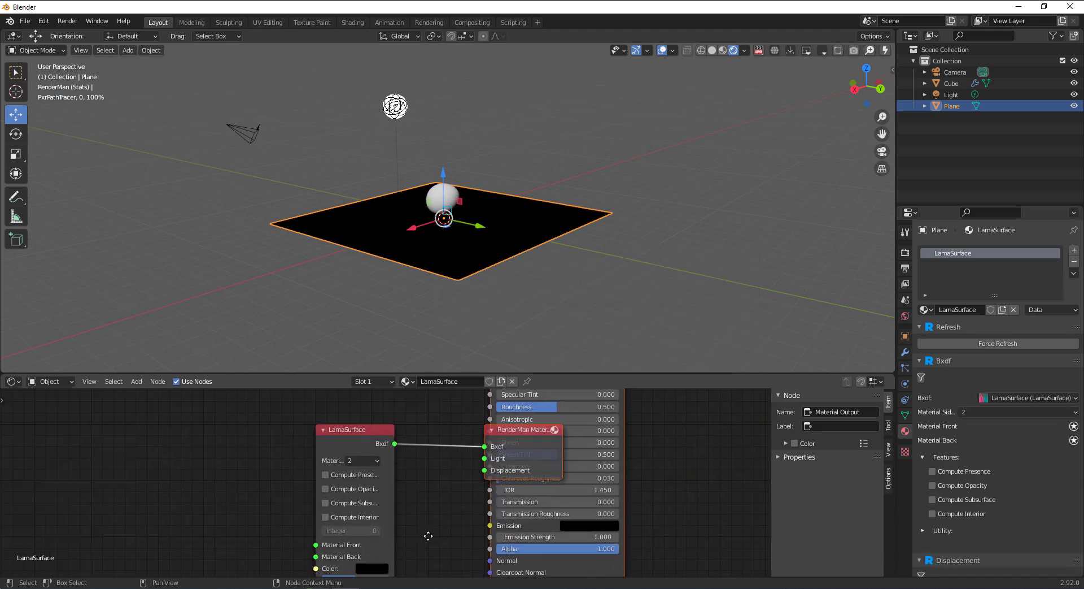
pyautogui.moveTo(517, 447); pyautogui.dragTo(438, 451)
pyautogui.click(337, 438)
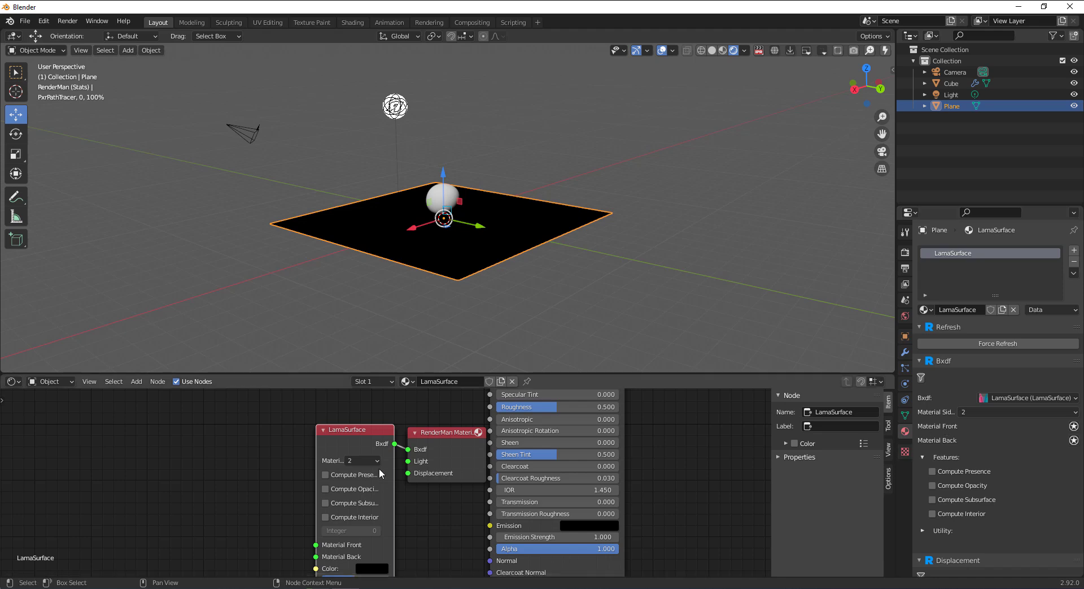
pyautogui.click(1073, 427)
pyautogui.moveTo(1026, 460)
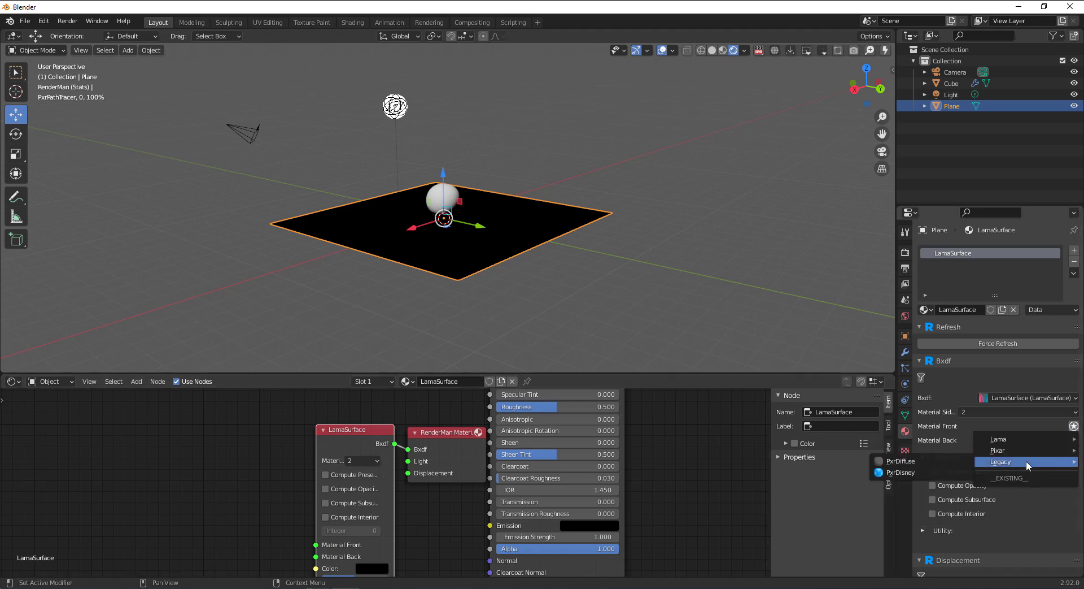
pyautogui.moveTo(998, 439)
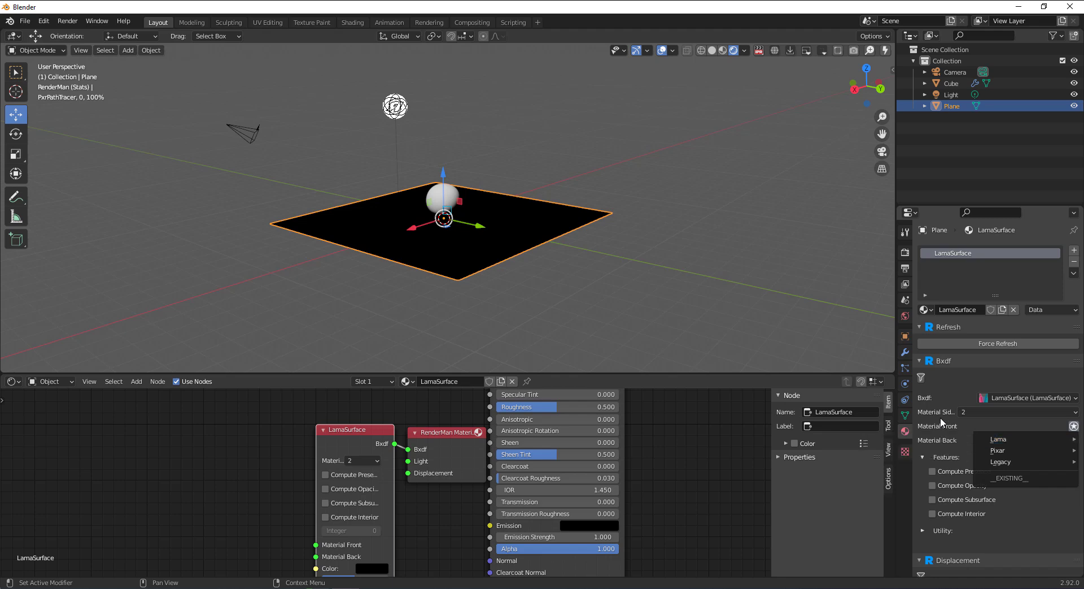
pyautogui.click(973, 412)
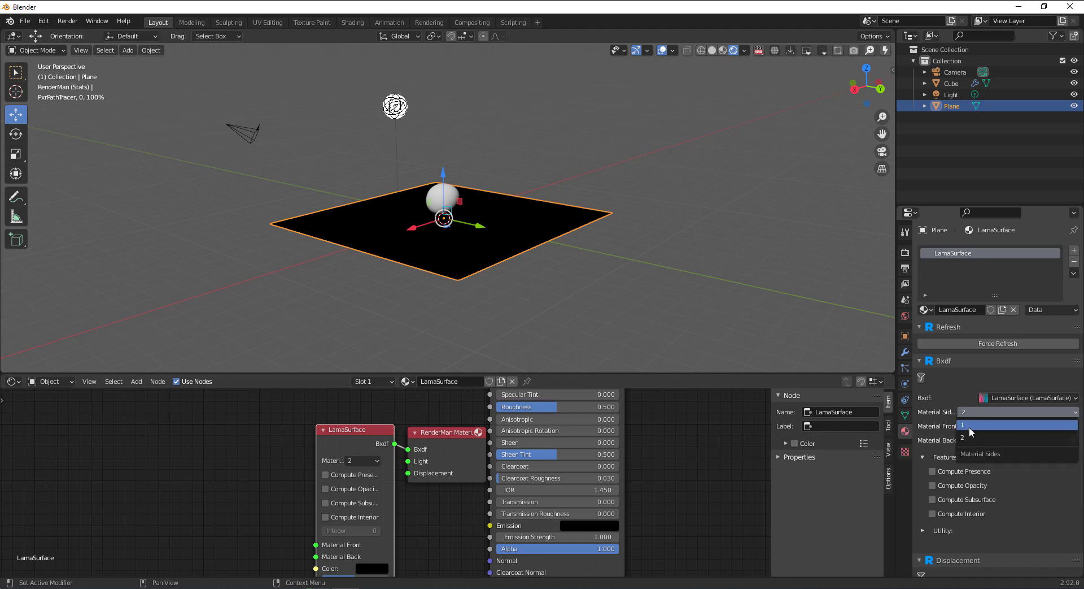
pyautogui.click(969, 426)
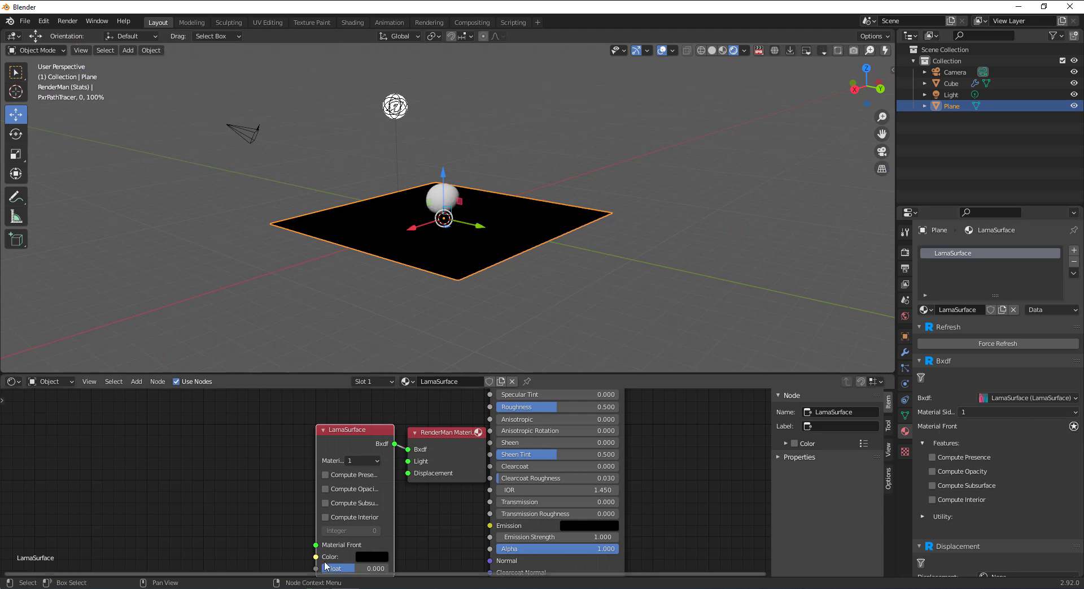
# Set the LamaSurface node's utility Float input to -166.667.
pyautogui.moveTo(289, 559); pyautogui.dragTo(399, 480, button='middle')
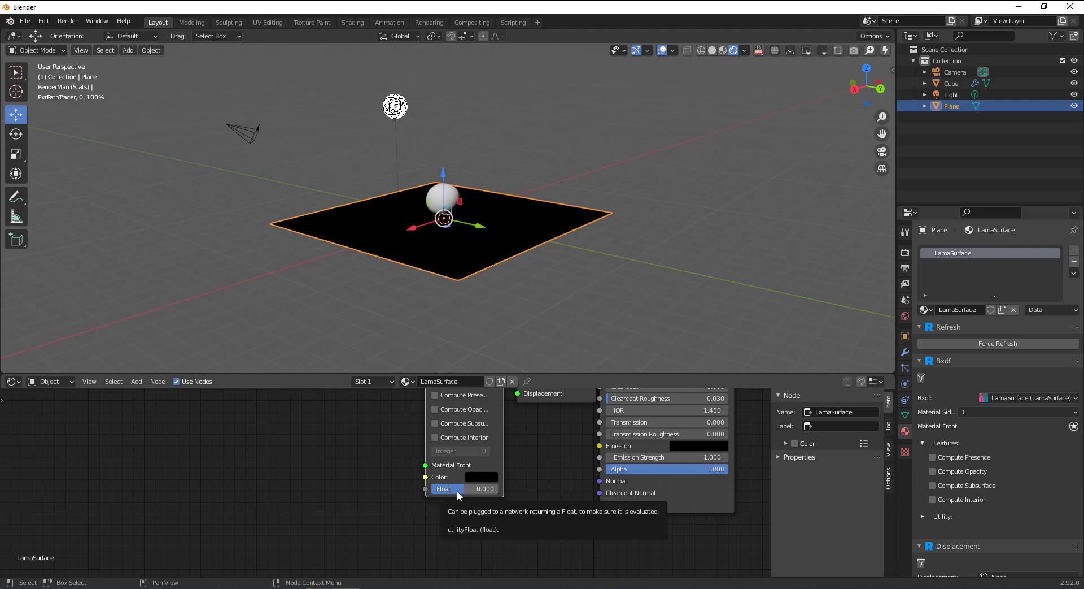
pyautogui.moveTo(457, 491); pyautogui.dragTo(412, 490)
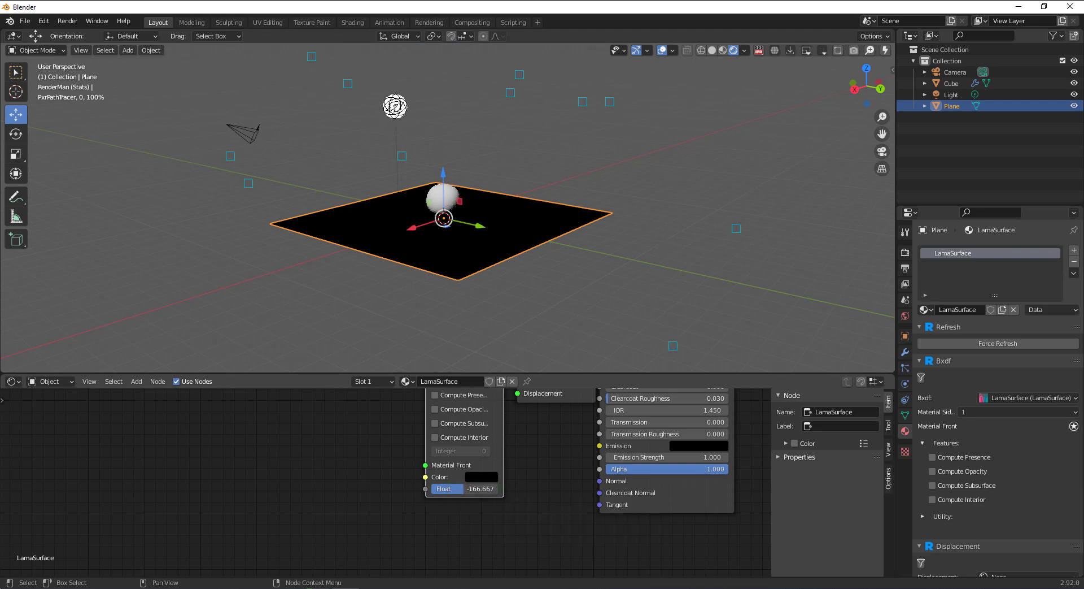
pyautogui.moveTo(541, 473); pyautogui.dragTo(541, 496, button='middle')
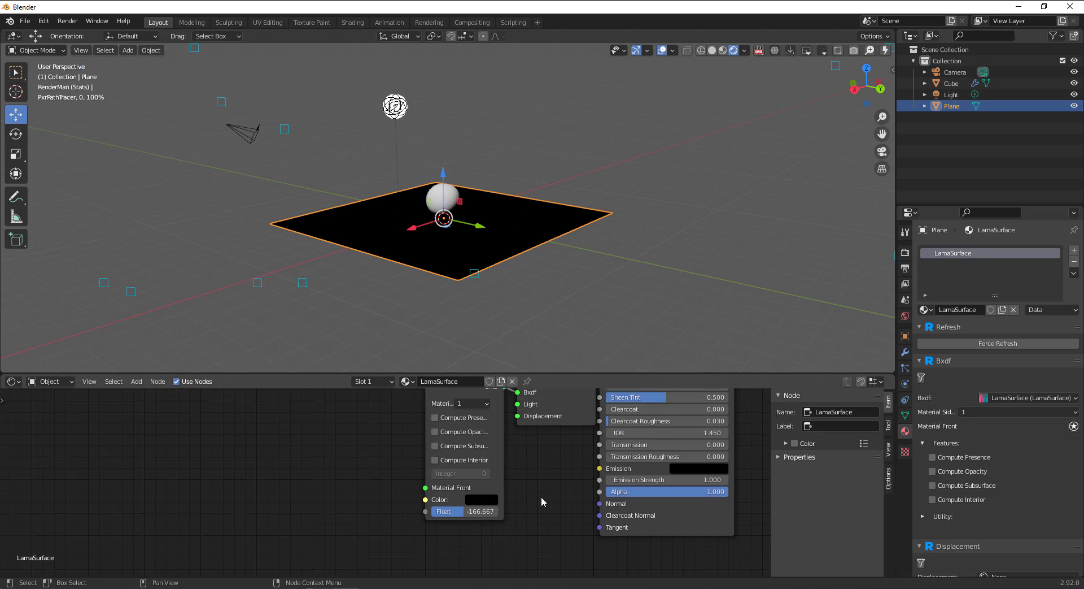
# Undo all LamaSurface edits back to the plane's wood-textured PxrDisney material.
pyautogui.hotkey('ctrl', 'z')
pyautogui.hotkey('ctrl', 'z')
pyautogui.hotkey('ctrl', 'z')
pyautogui.hotkey('ctrl', 'z')
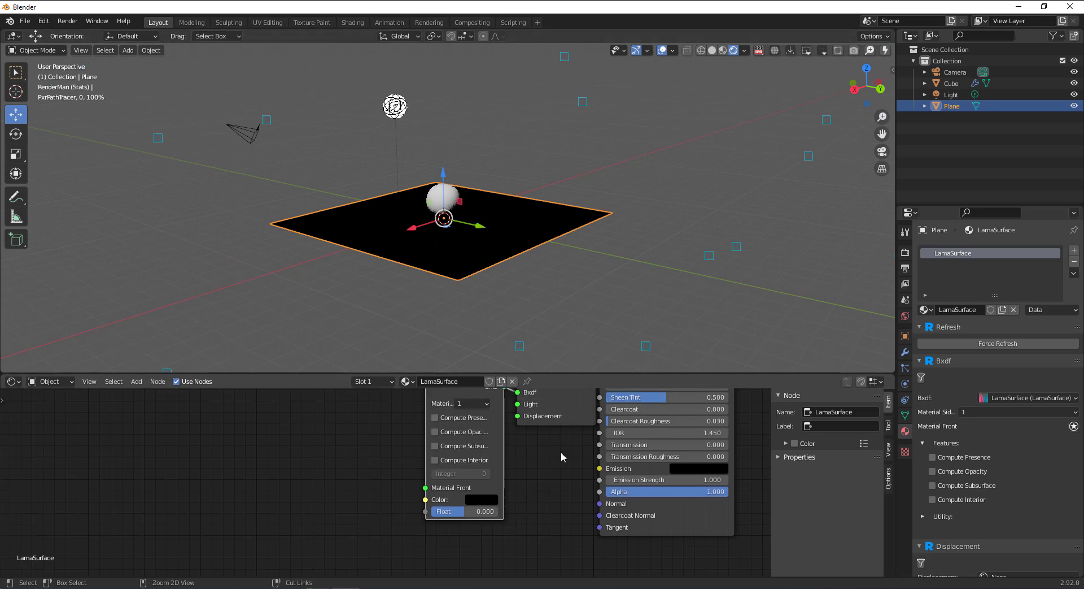
pyautogui.hotkey('ctrl', 'z')
pyautogui.hotkey('ctrl', 'z')
pyautogui.hotkey('ctrl', 'z')
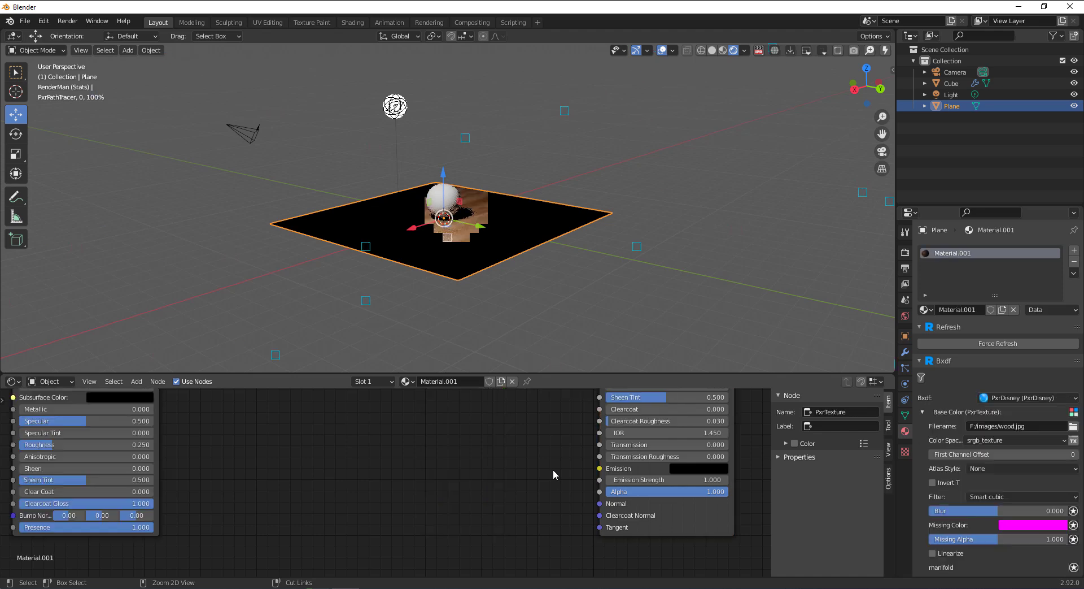
# Examine the rendered wood plane, the ball and its shadow from several angles and distances.
pyautogui.moveTo(533, 252); pyautogui.dragTo(537, 296, button='middle')
pyautogui.scroll(2, 467, 259)
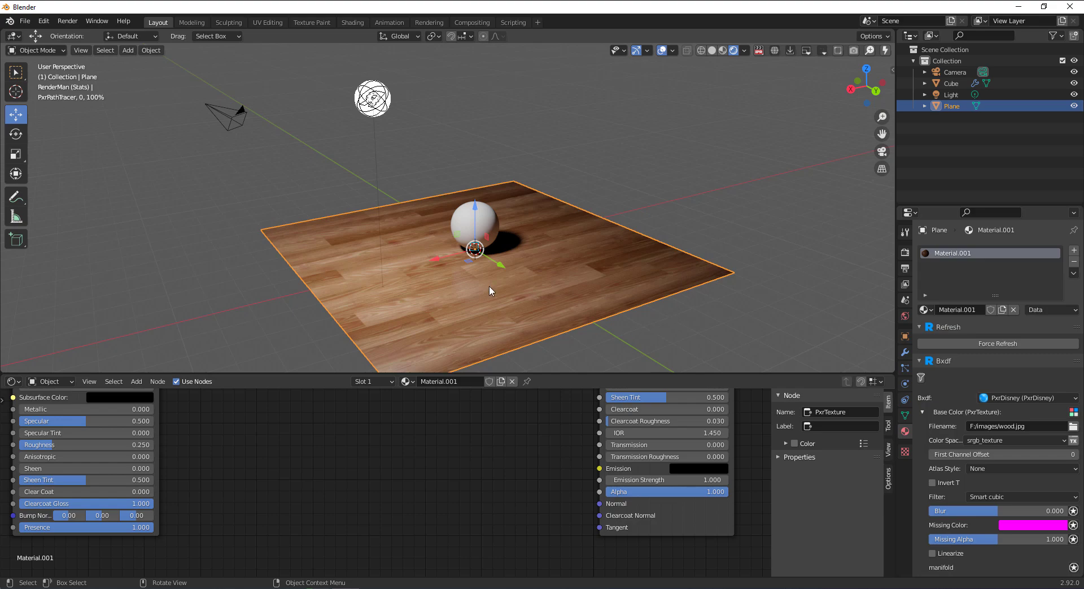
pyautogui.scroll(5, 489, 286)
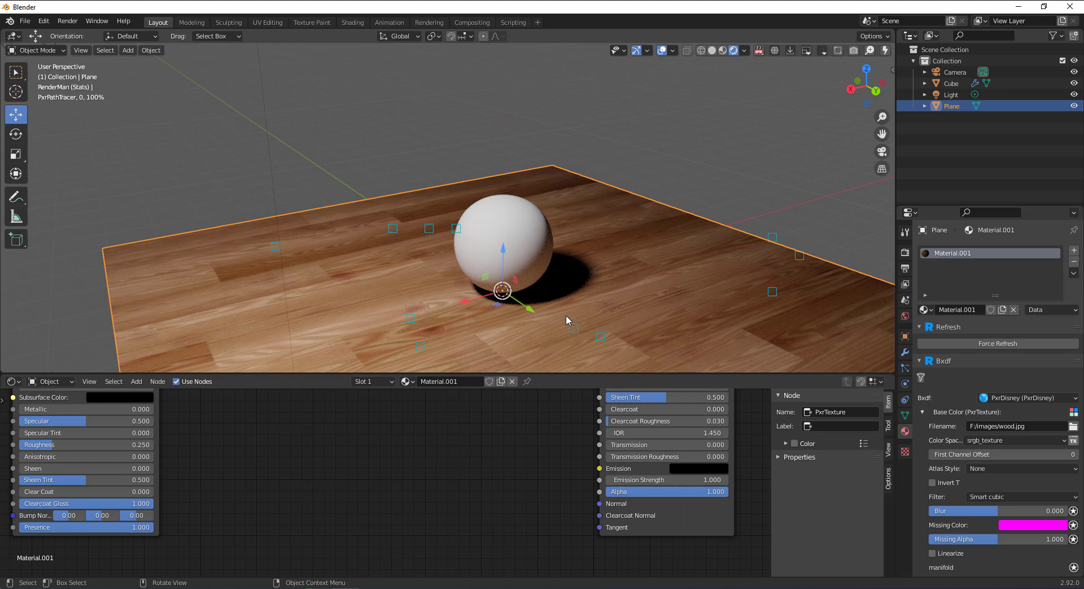
pyautogui.moveTo(568, 316); pyautogui.dragTo(536, 303, button='middle')
pyautogui.scroll(-6, 502, 300)
pyautogui.scroll(3, 521, 232)
pyautogui.scroll(-2, 521, 231)
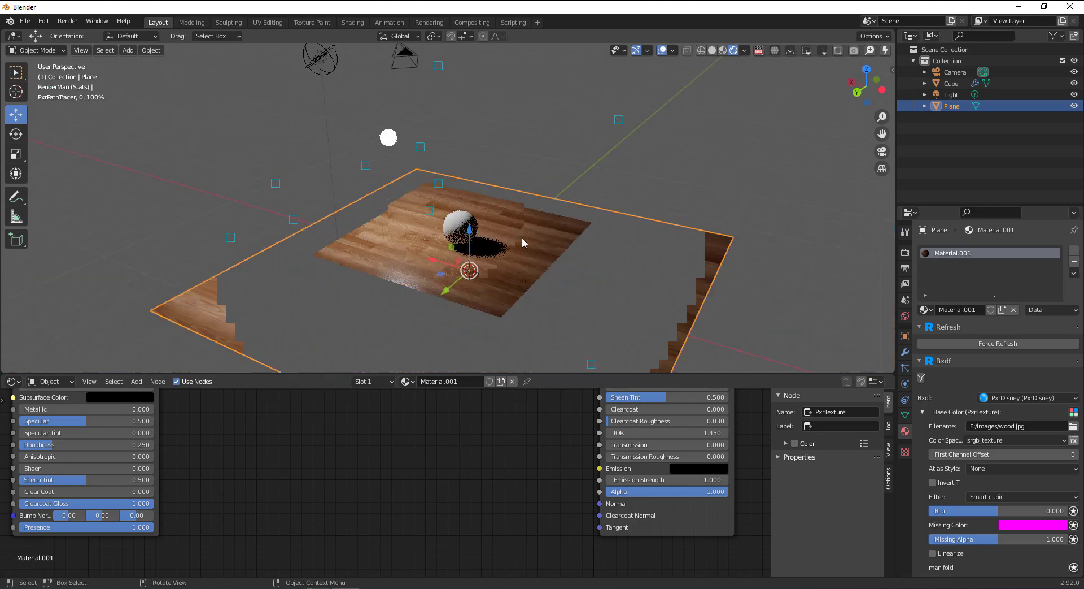
pyautogui.scroll(6, 522, 238)
pyautogui.moveTo(571, 276); pyautogui.dragTo(540, 268, button='middle')
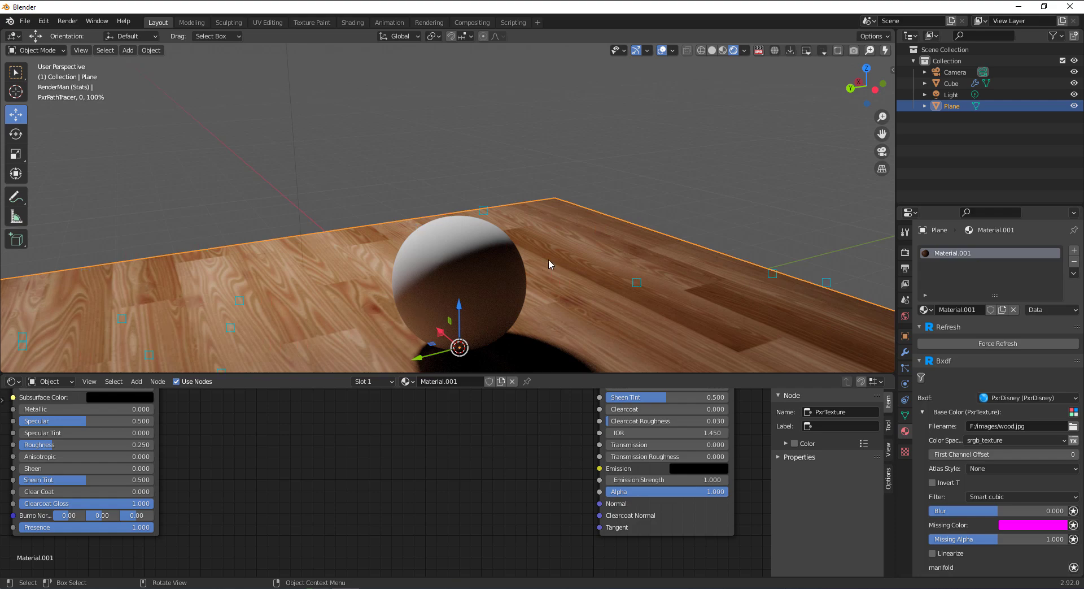
pyautogui.scroll(-3, 607, 167)
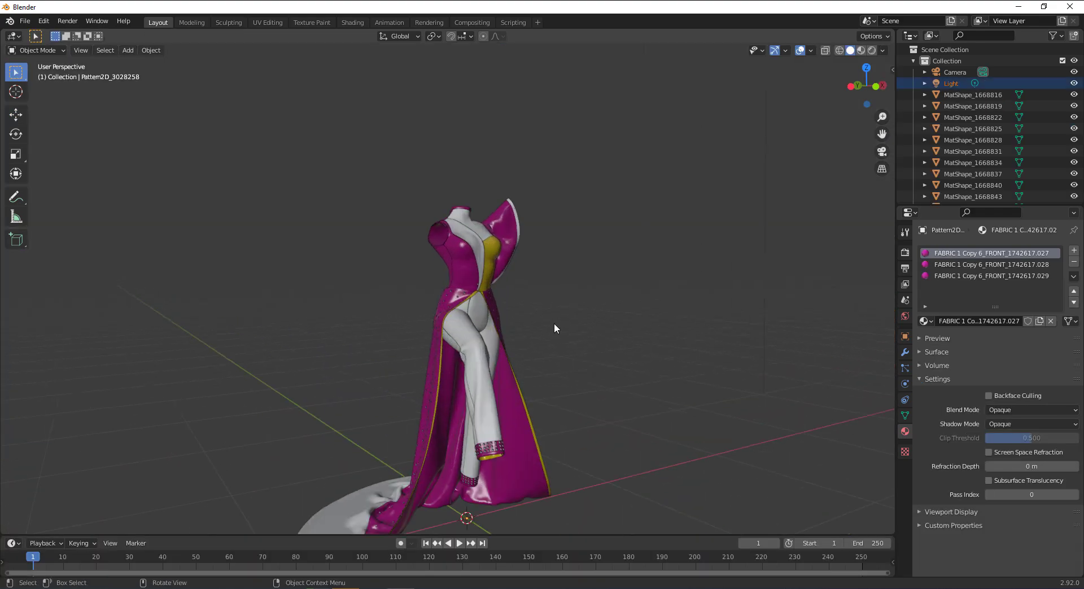
pyautogui.moveTo(554, 323); pyautogui.dragTo(524, 219, button='middle')
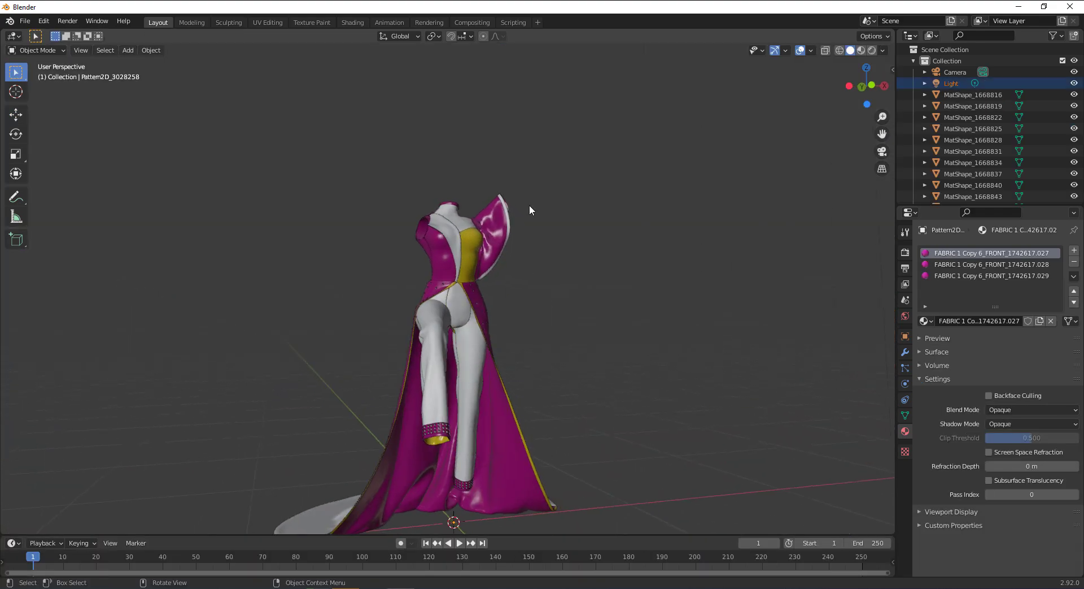
# Show the dress model in Rendered viewport shading with RenderMan.
pyautogui.rightClick(546, 193)
pyautogui.click(537, 191)
pyautogui.scroll(-2, 640, 309)
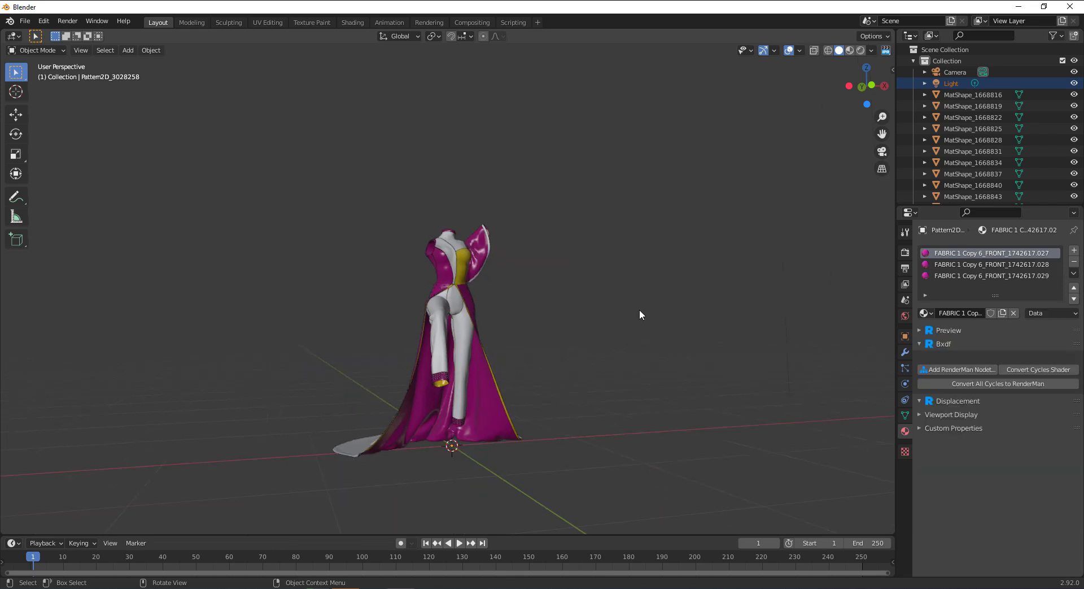
pyautogui.press('z')
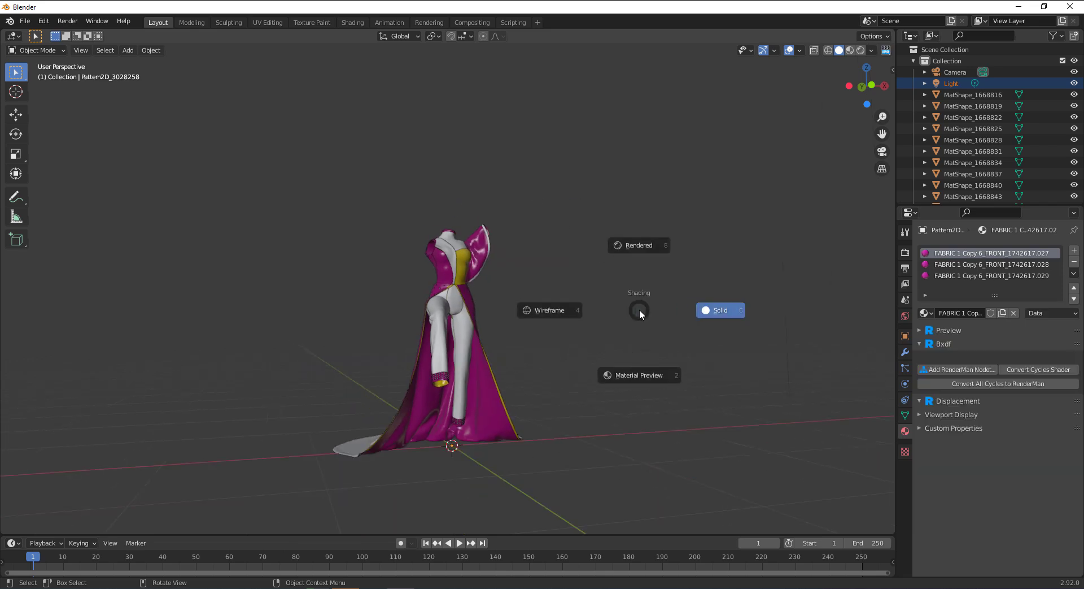
pyautogui.click(622, 242)
# Select pattern pieces of the dress and inspect their modifiers and the available materials.
pyautogui.moveTo(641, 321); pyautogui.dragTo(579, 377, button='middle')
pyautogui.click(454, 414)
pyautogui.moveTo(455, 414); pyautogui.dragTo(587, 411, button='middle')
pyautogui.click(456, 409)
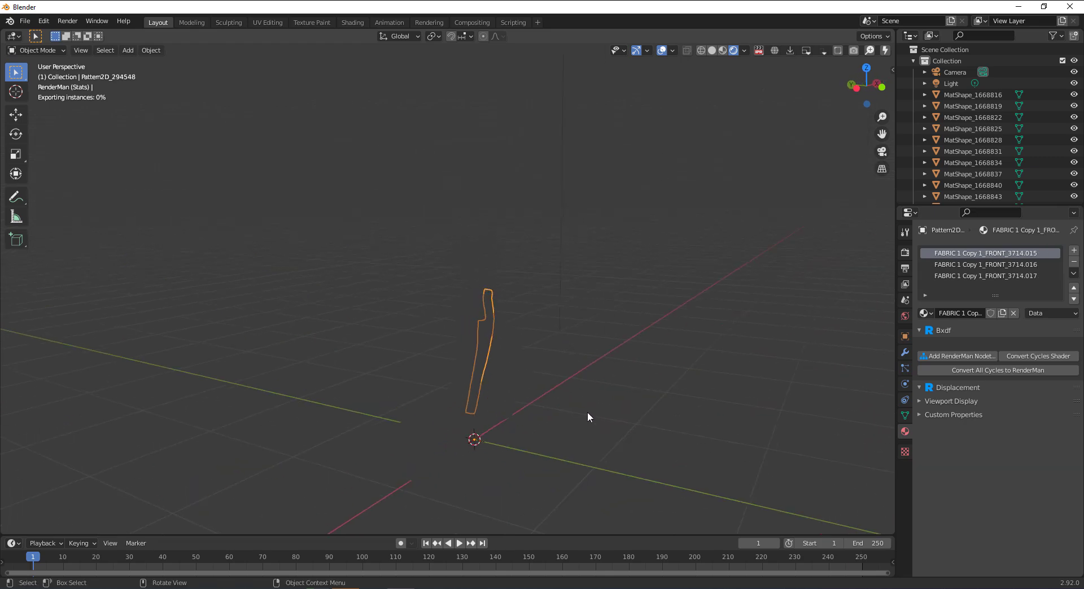
pyautogui.click(455, 407)
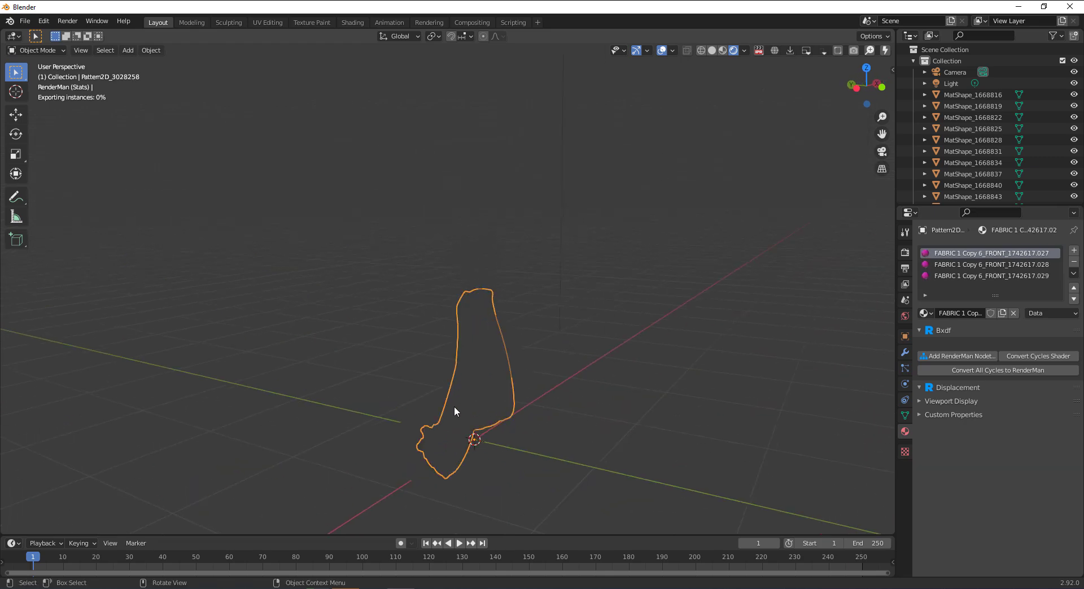
pyautogui.click(905, 351)
pyautogui.click(906, 434)
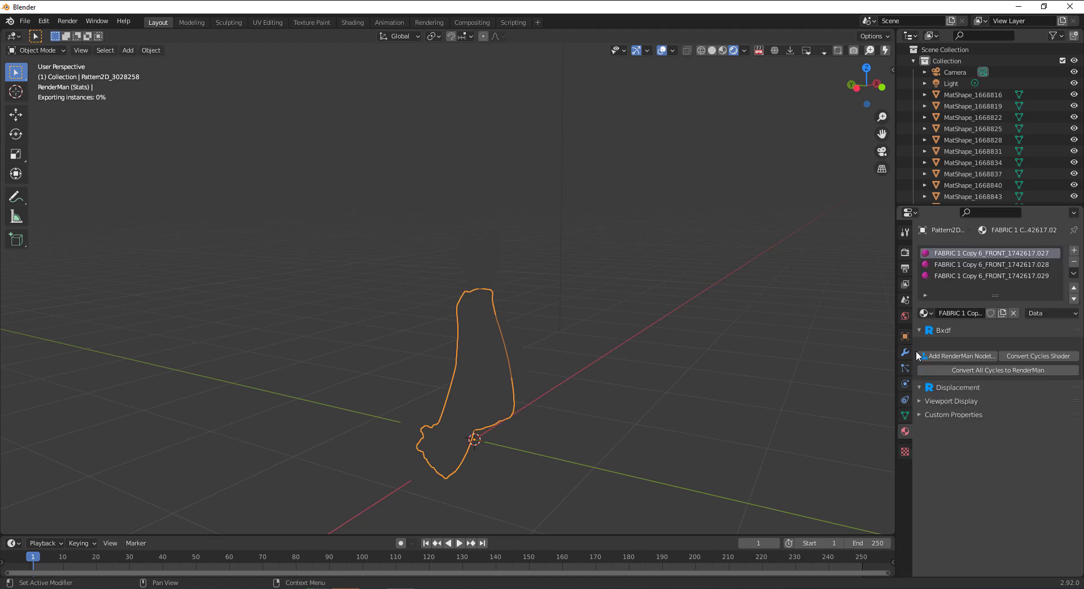
pyautogui.click(926, 313)
# Select the light above the wooden plane and examine how it lights the ball and floor.
pyautogui.scroll(2, 930, 339)
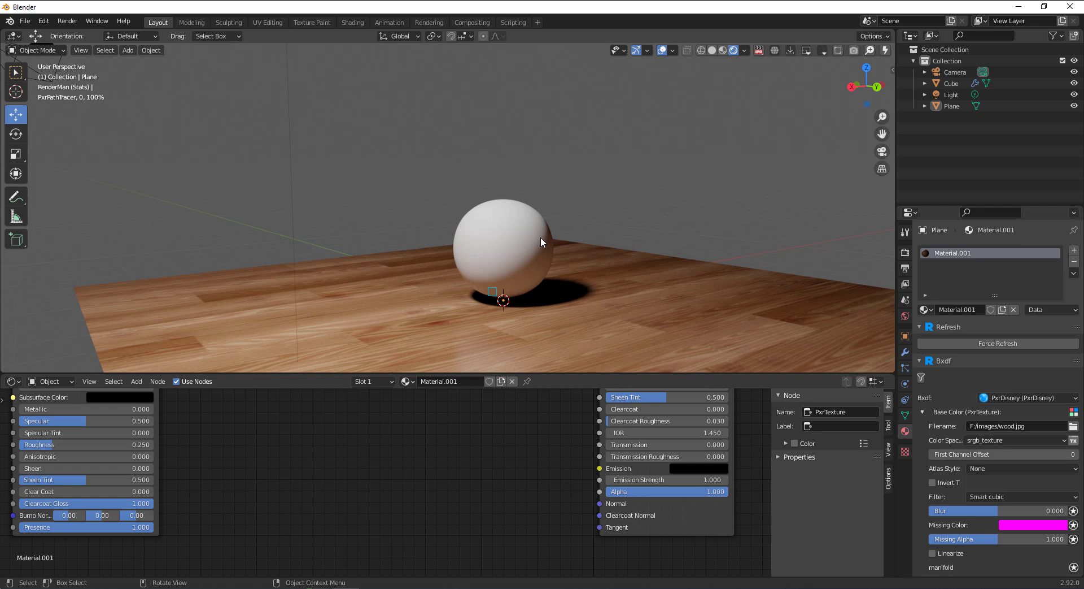
pyautogui.moveTo(658, 227); pyautogui.dragTo(598, 269, button='middle')
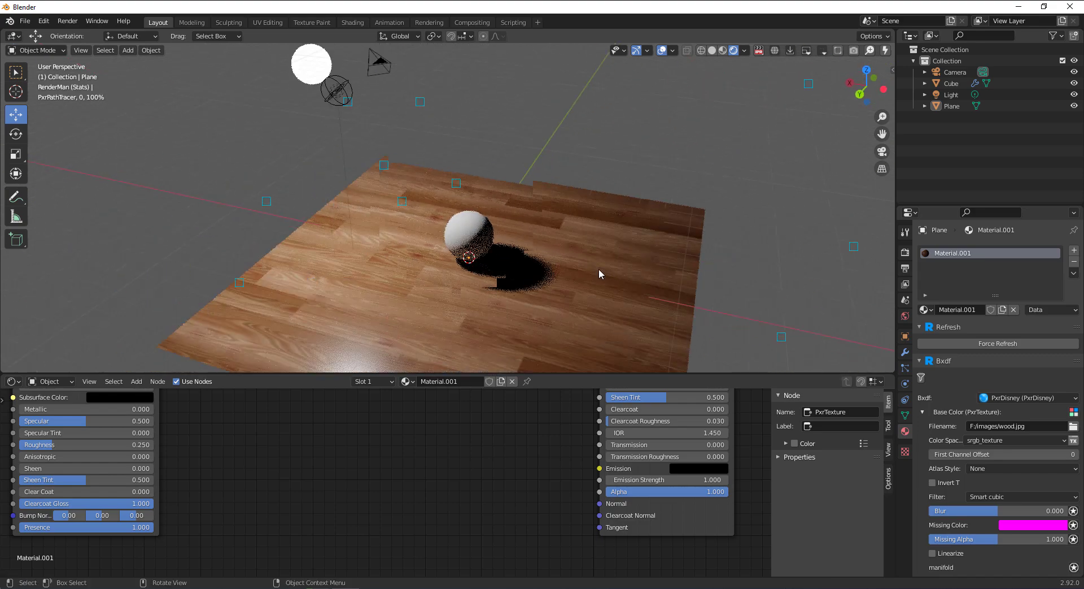
pyautogui.click(339, 91)
pyautogui.moveTo(353, 110); pyautogui.dragTo(470, 310, button='middle')
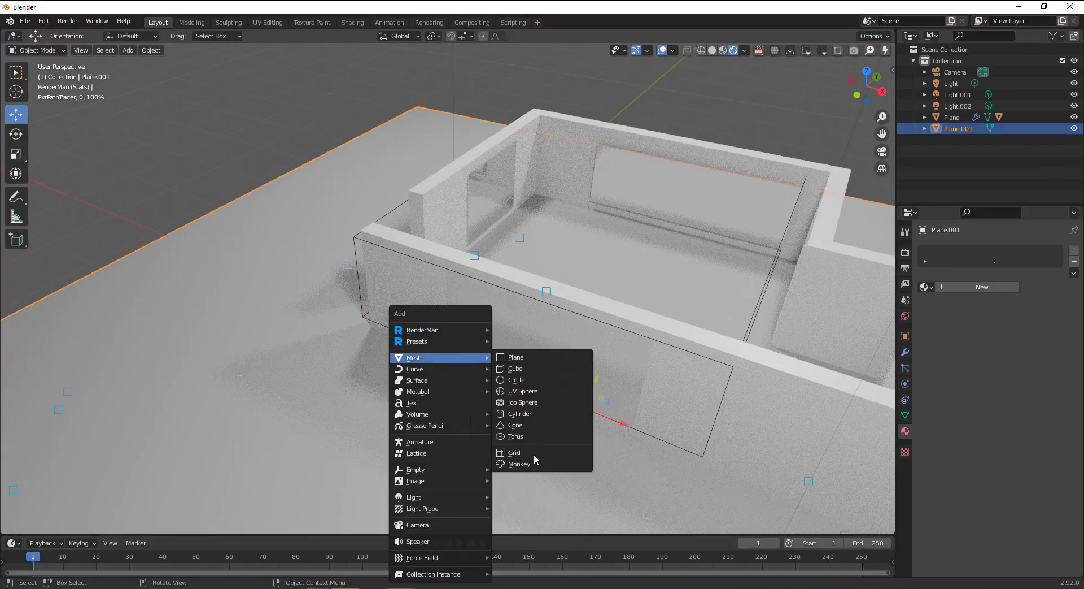
# Look over the RenderMan render of the walled room scene.
pyautogui.click(533, 456)
pyautogui.moveTo(438, 440); pyautogui.dragTo(587, 402, button='middle')
# Scale the newly added cube down to a small block and raise it onto the wooden floor beside the ball.
pyautogui.moveTo(477, 337); pyautogui.dragTo(533, 294)
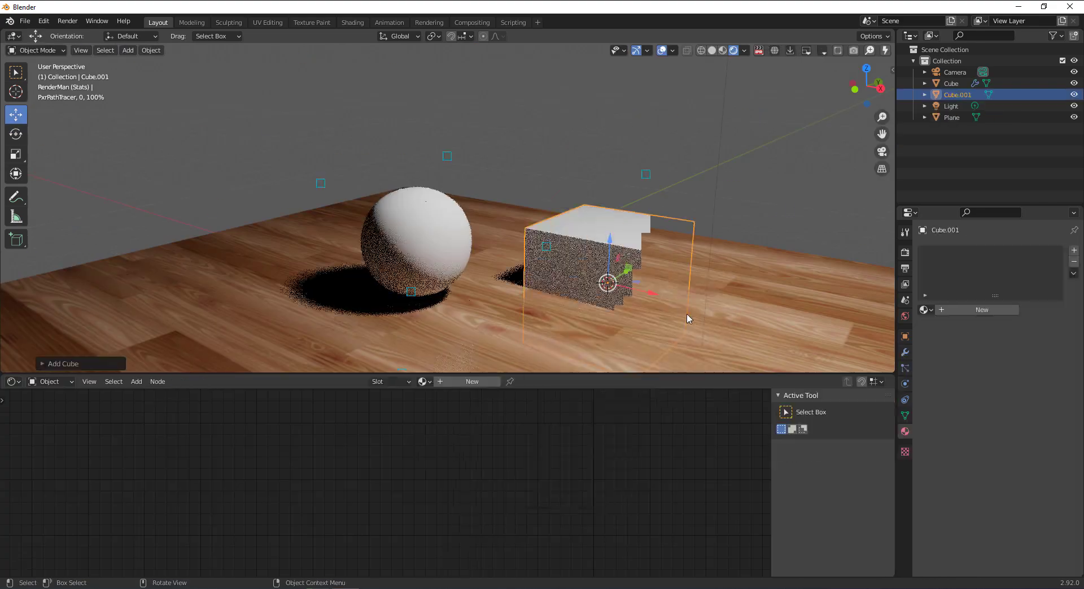
pyautogui.press('s')
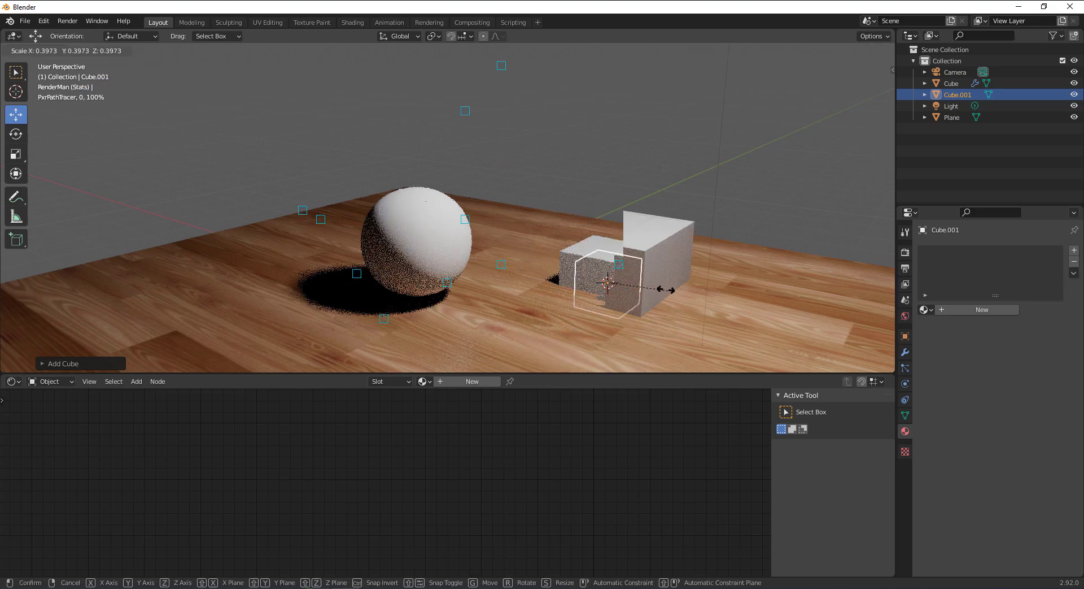
pyautogui.click(644, 285)
pyautogui.moveTo(610, 246); pyautogui.dragTo(605, 232)
# Switch the lower node area to the Geometry Node Editor and create a new node tree for the small cube.
pyautogui.click(13, 381)
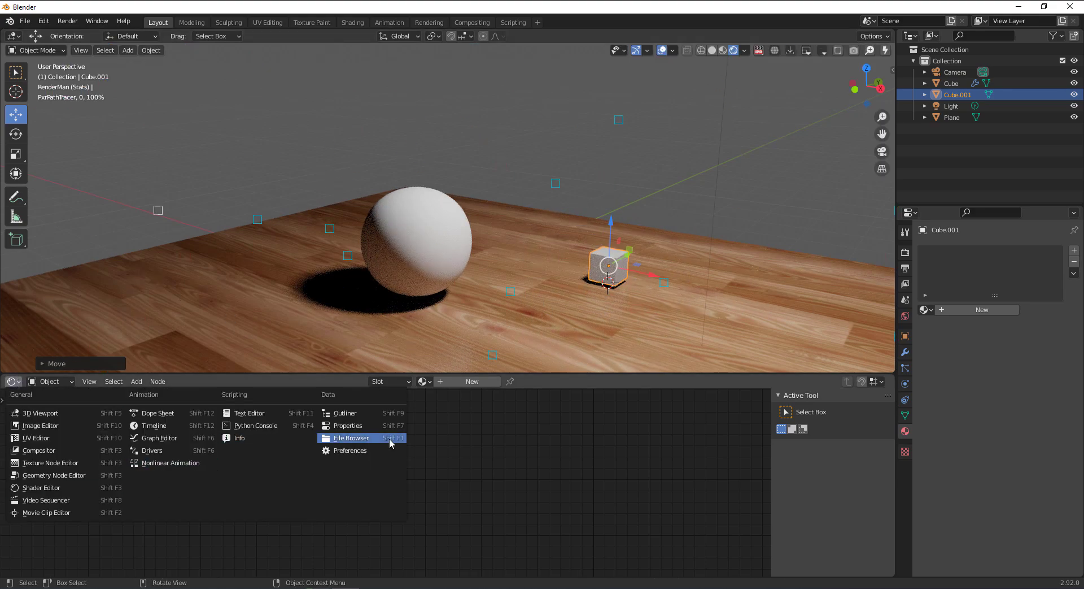
pyautogui.click(57, 476)
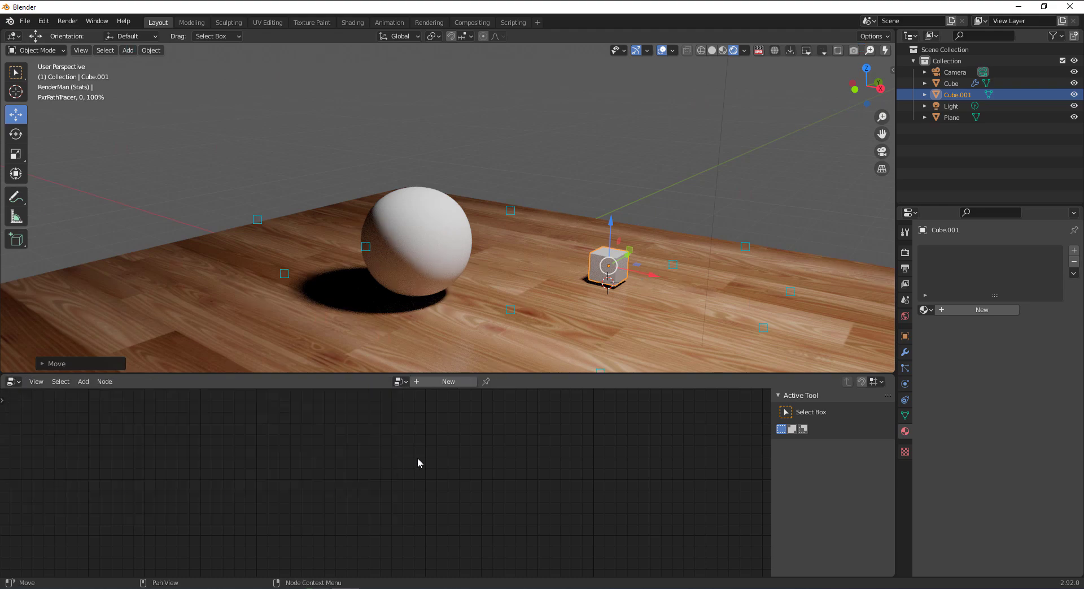
pyautogui.click(430, 382)
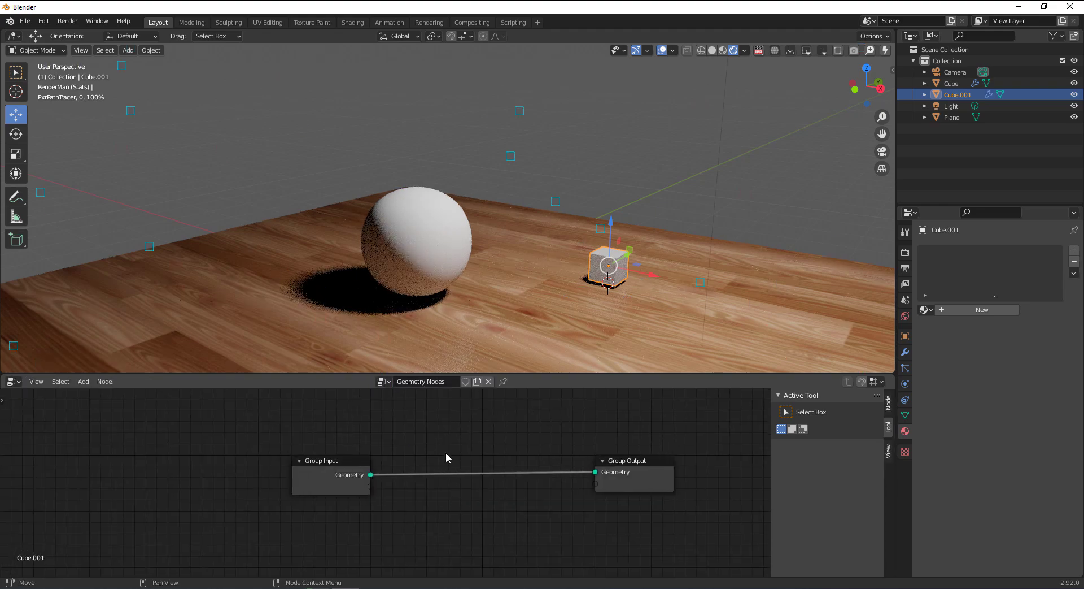
# Add a Point Instance node on the link between Group Input and Group Output.
pyautogui.hotkey('shift', 'a')
pyautogui.click(399, 387)
pyautogui.write('piu')
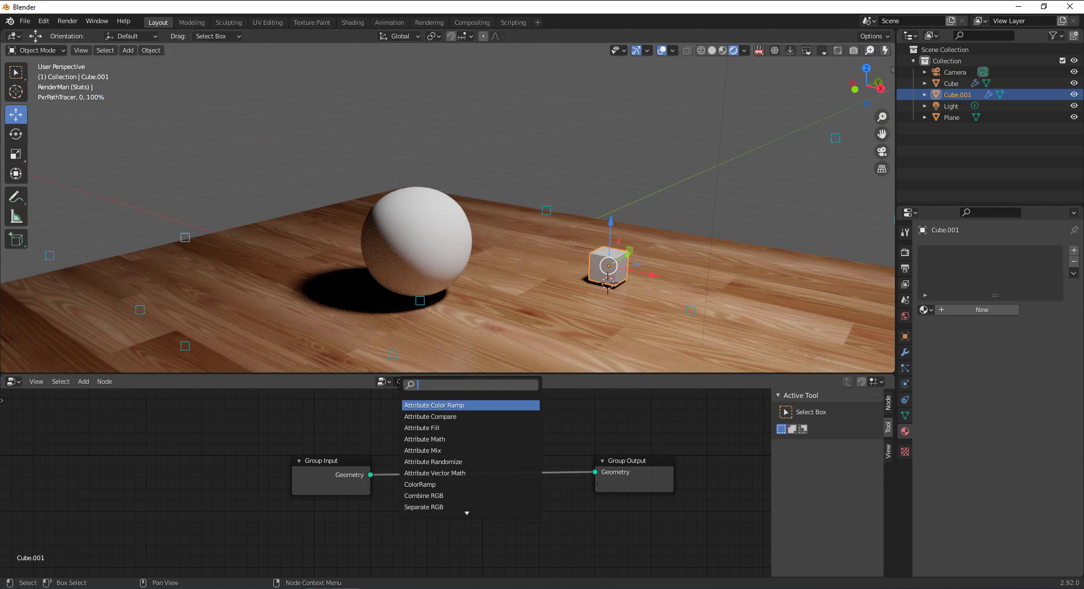
pyautogui.press('Down')
pyautogui.press('Down')
pyautogui.press('Down')
pyautogui.press('Up')
pyautogui.press('Return')
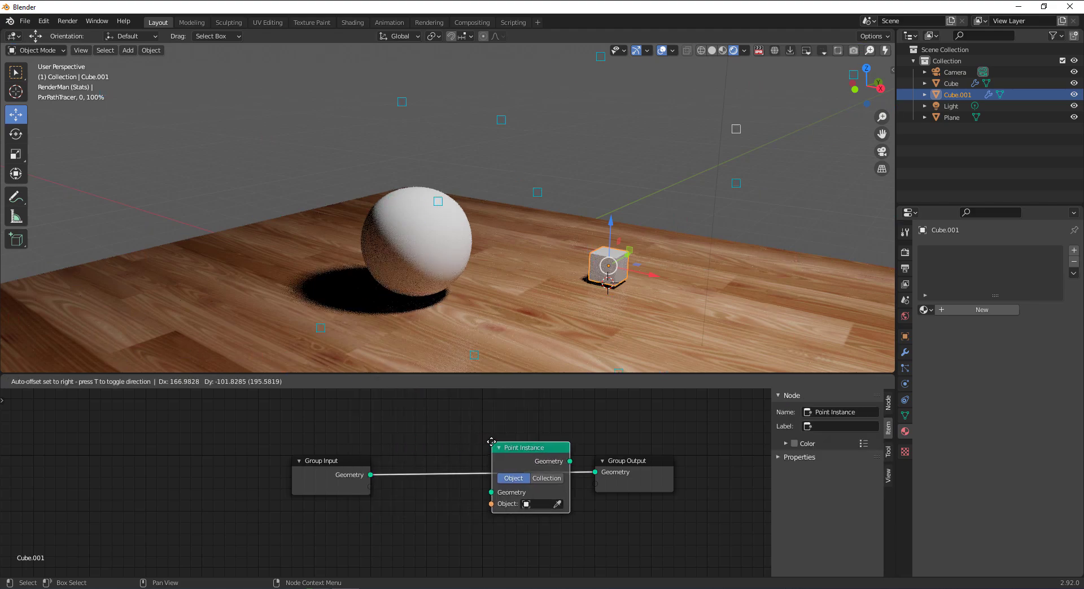
pyautogui.click(472, 441)
# Insert a Point Distribute node between Group Input and Point Instance.
pyautogui.hotkey('shift', 'a')
pyautogui.click(404, 455)
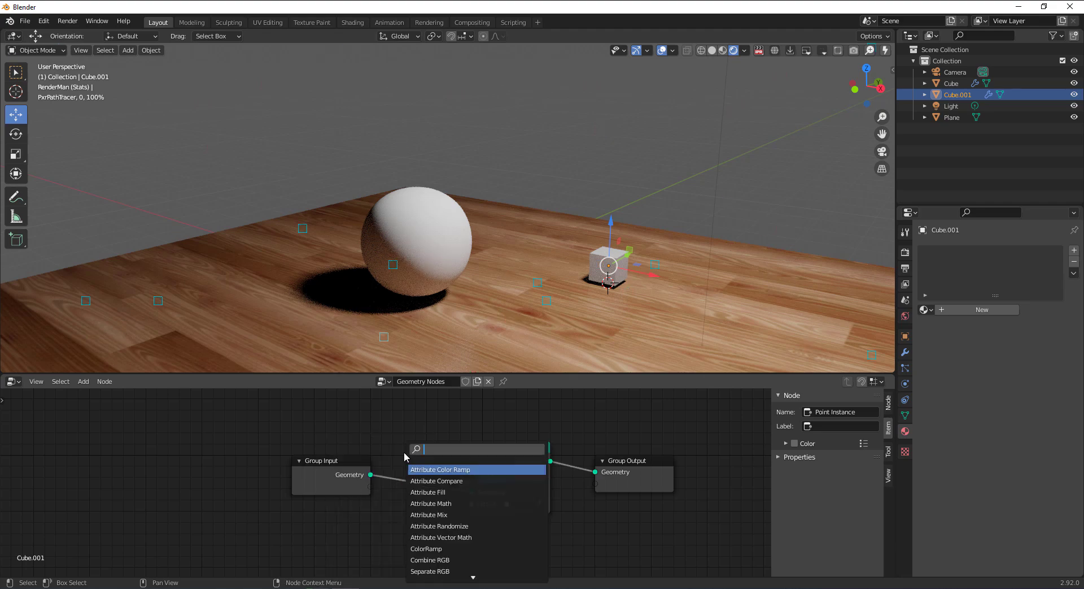
pyautogui.write('pd')
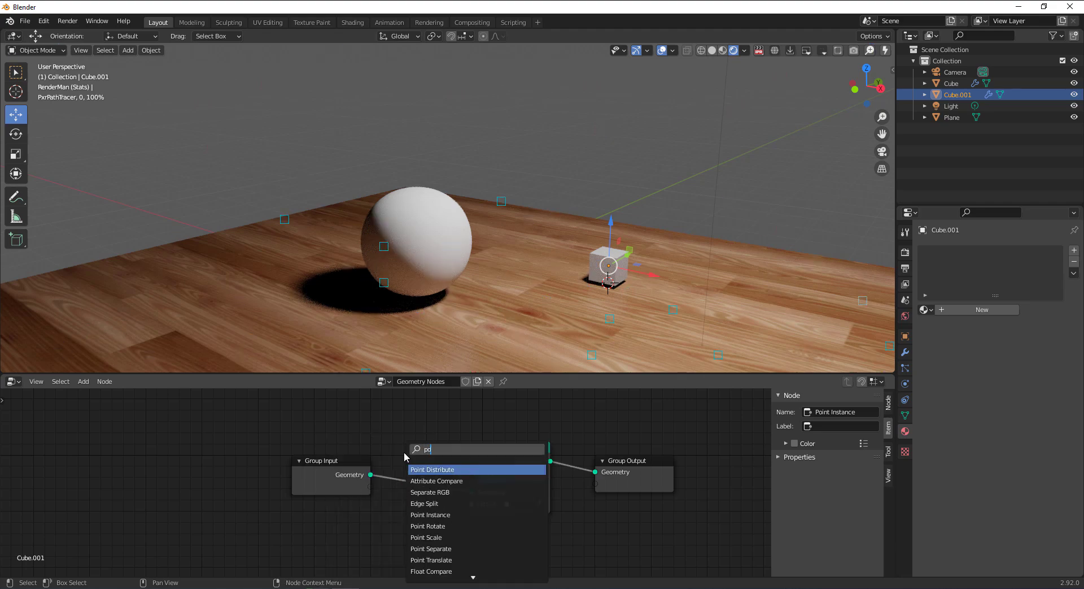
pyautogui.click(430, 469)
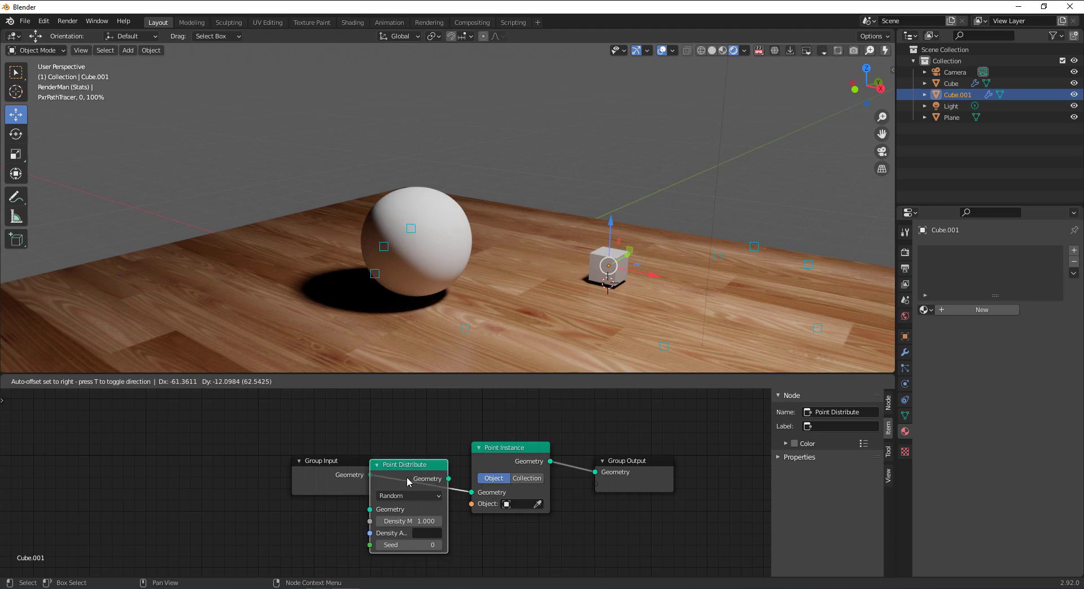
pyautogui.click(409, 492)
# Move Group Output farther away from the other nodes and set the Point Instance object to Cube.
pyautogui.moveTo(536, 520); pyautogui.dragTo(387, 520, button='middle')
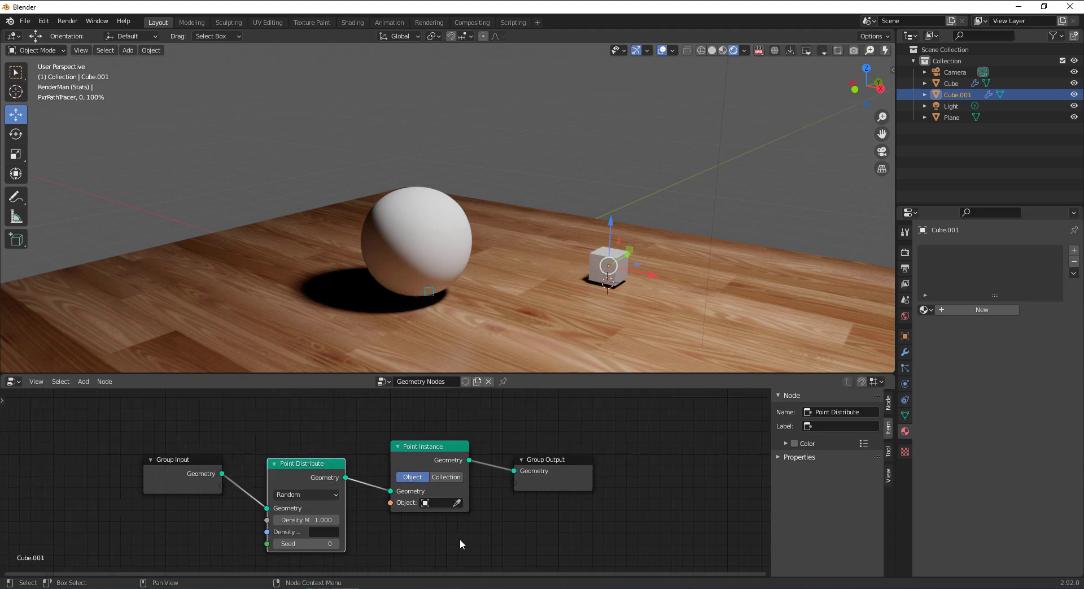
pyautogui.moveTo(453, 538); pyautogui.dragTo(453, 509, button='middle')
pyautogui.moveTo(524, 440); pyautogui.dragTo(633, 435)
pyautogui.click(428, 475)
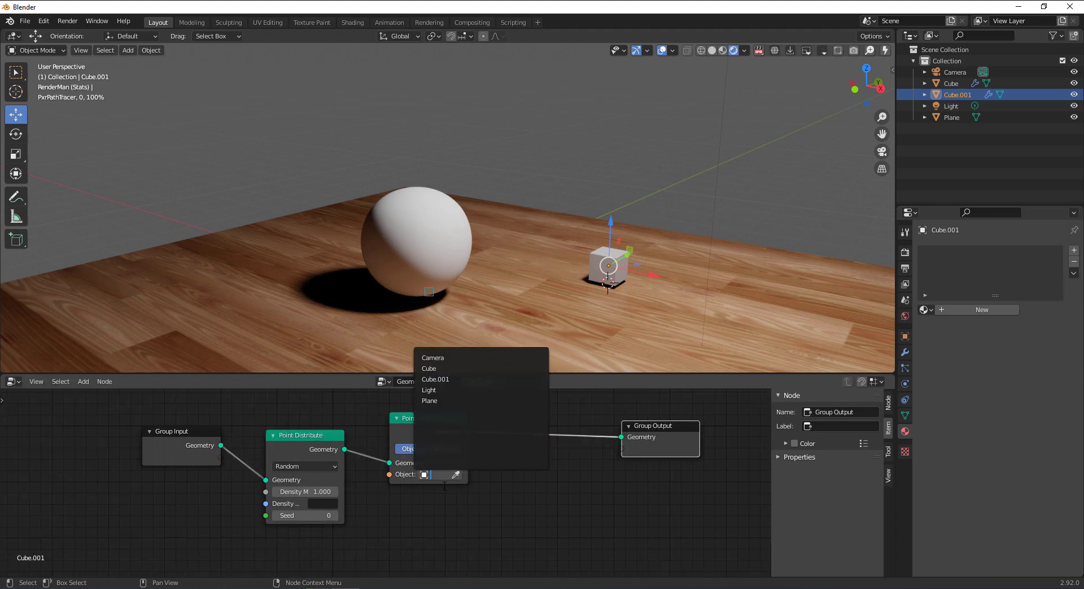
pyautogui.click(452, 368)
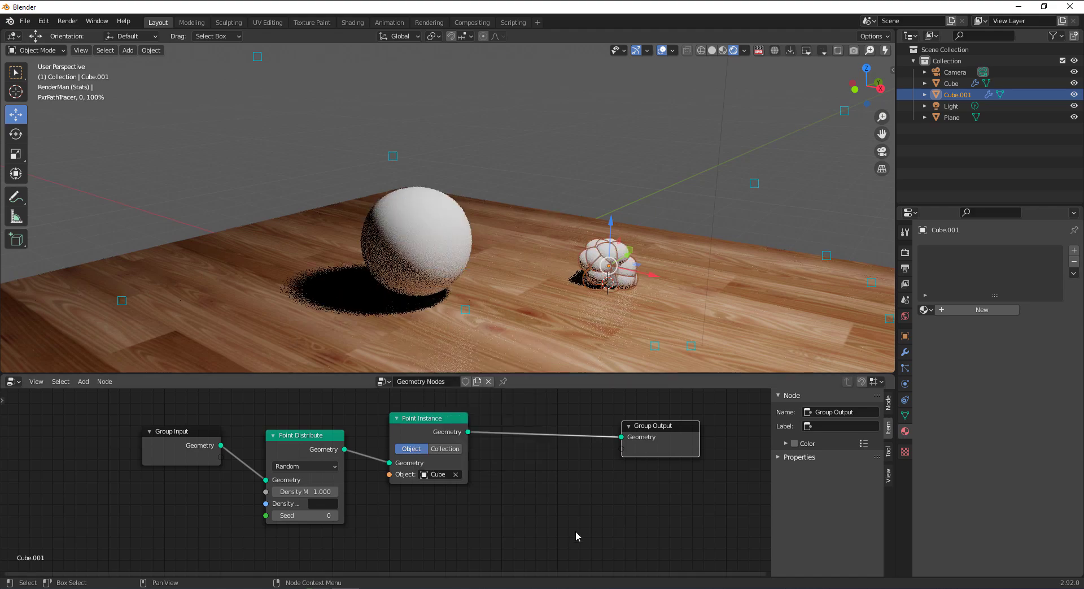
# Make room beside the Group Input node and insert a Point Scale node between Point Distribute and Point Instance.
pyautogui.moveTo(571, 486); pyautogui.dragTo(500, 485, button='middle')
pyautogui.moveTo(670, 250); pyautogui.dragTo(594, 248, button='middle')
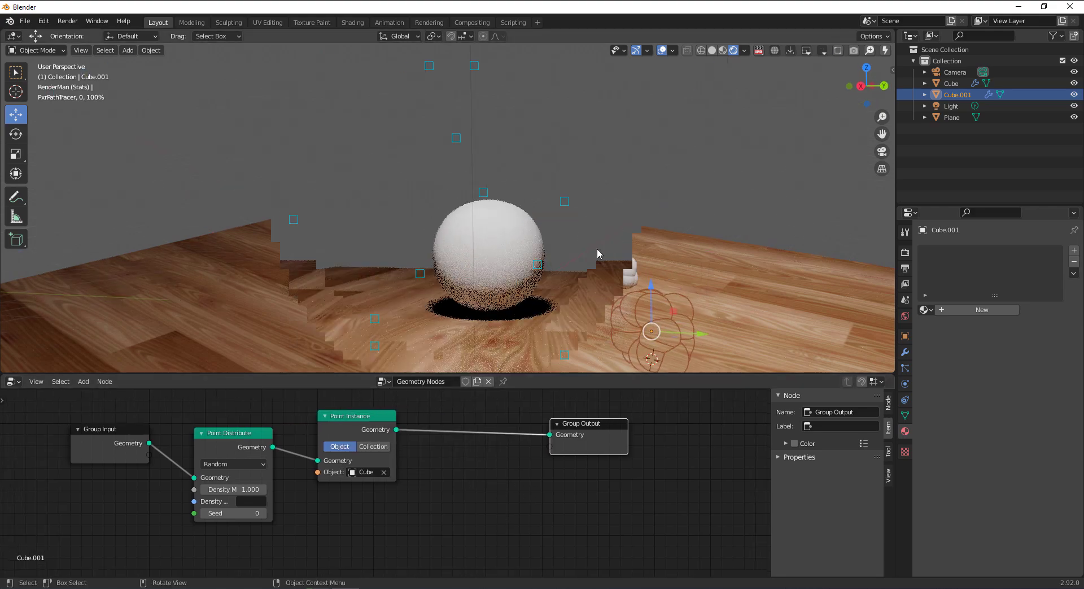
pyautogui.scroll(2, 595, 248)
pyautogui.keyDown('shift'); pyautogui.moveTo(665, 275); pyautogui.dragTo(549, 225, button='middle'); pyautogui.keyUp('shift')
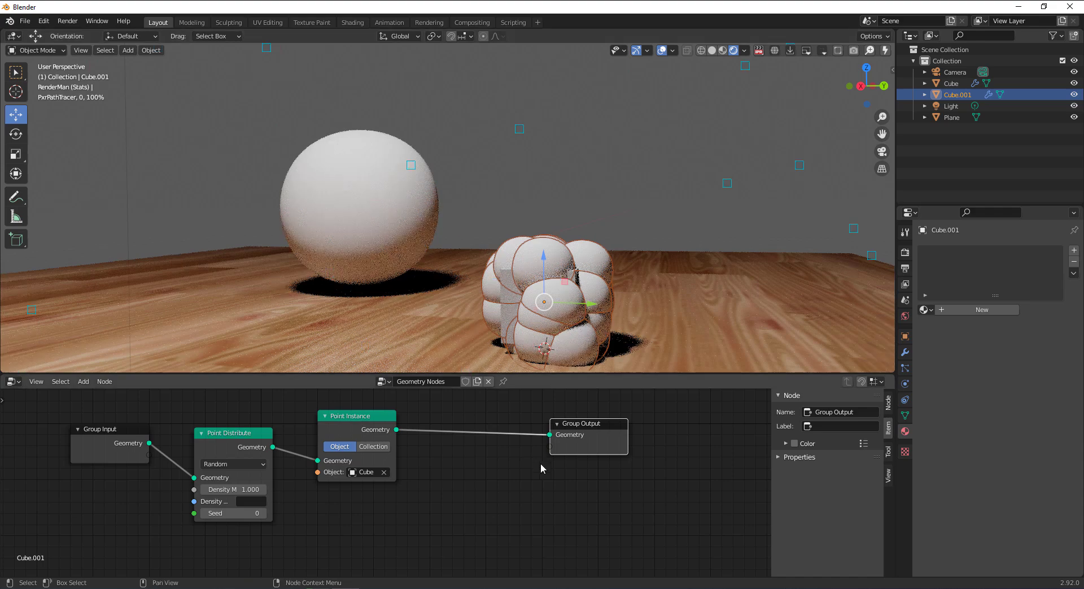
pyautogui.moveTo(306, 492); pyautogui.dragTo(469, 475, button='middle')
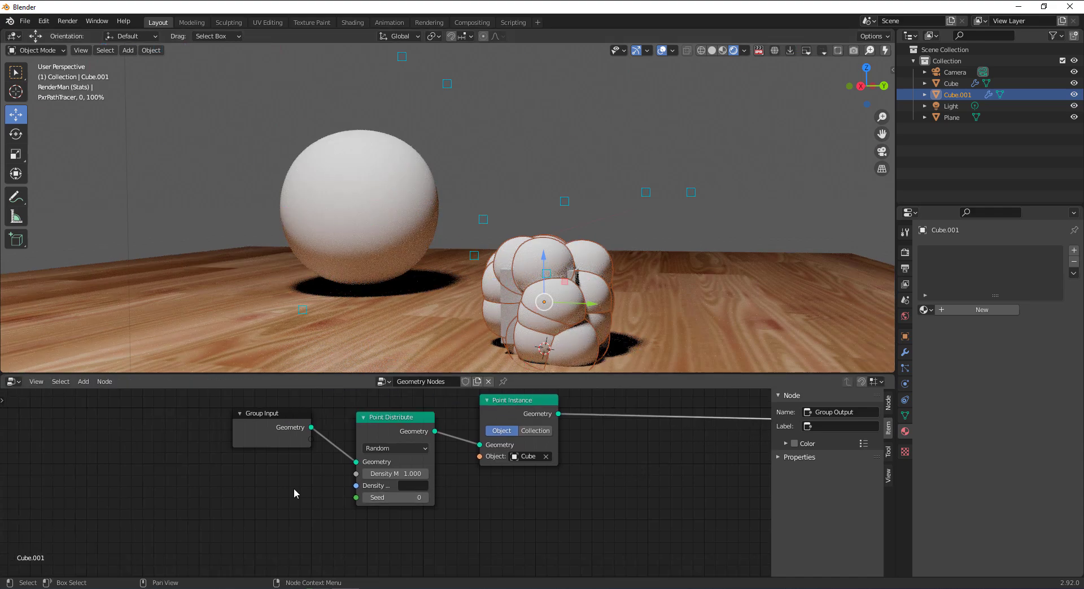
pyautogui.moveTo(274, 430); pyautogui.dragTo(120, 453)
pyautogui.hotkey('shift', 'a')
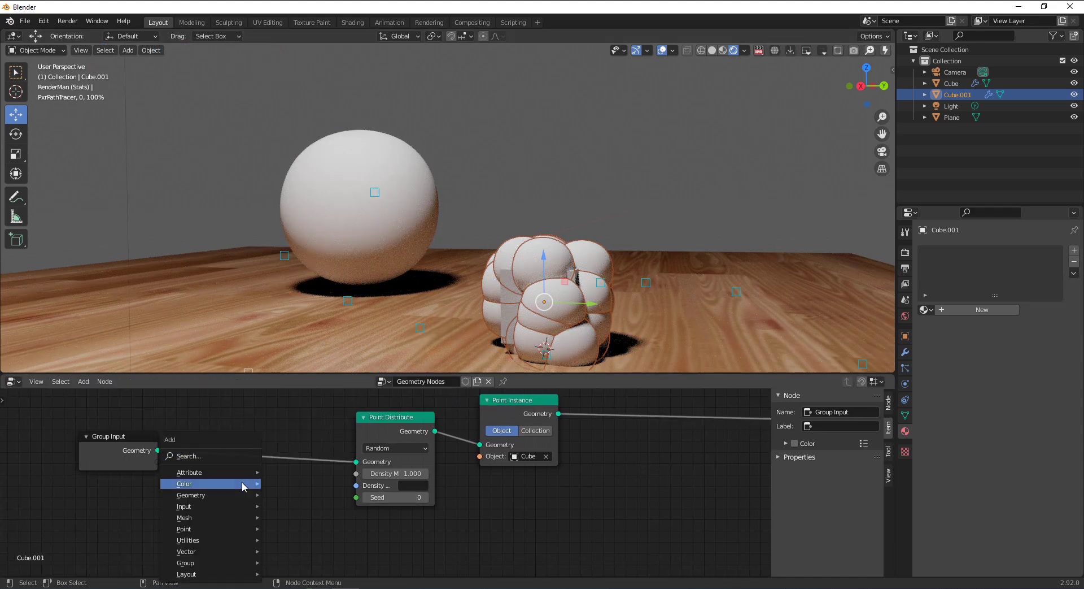
pyautogui.click(237, 452)
pyautogui.write('ps')
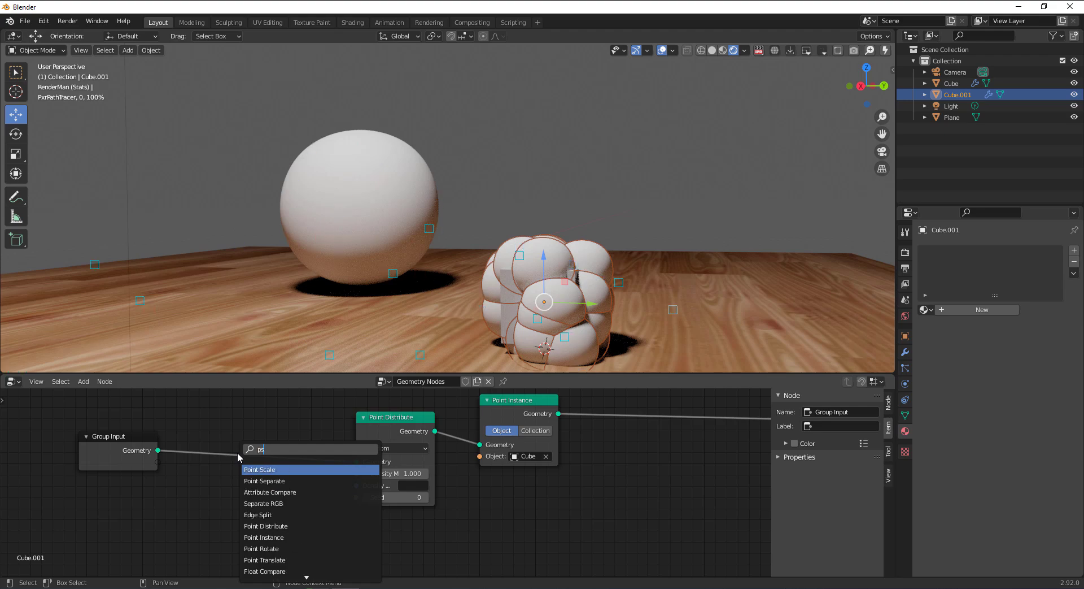
pyautogui.press('Return')
pyautogui.click(472, 459)
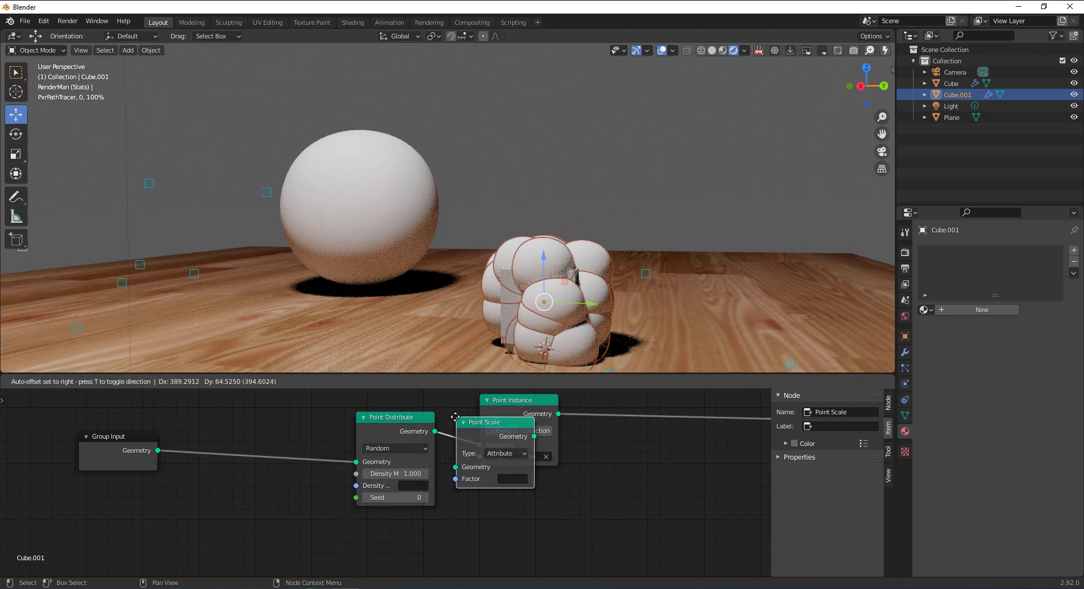
# Try the Point Scale node's Vector type with factors X 18.3 and Y 10.3, and return its type to Attribute.
pyautogui.scroll(-11, 515, 325)
pyautogui.moveTo(492, 198); pyautogui.dragTo(537, 299, button='middle')
pyautogui.scroll(3, 537, 299)
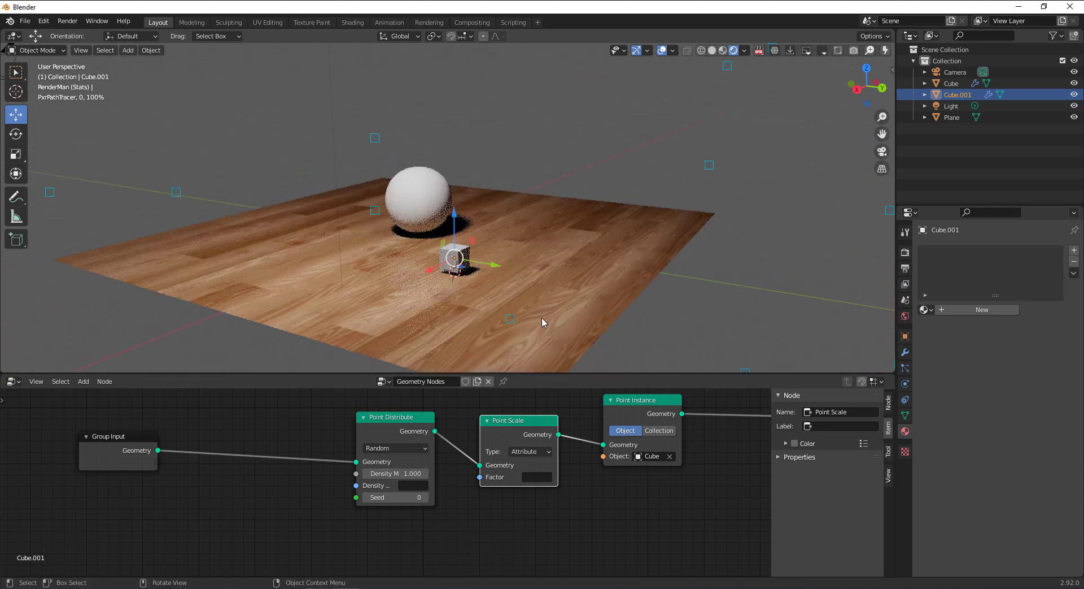
pyautogui.click(534, 451)
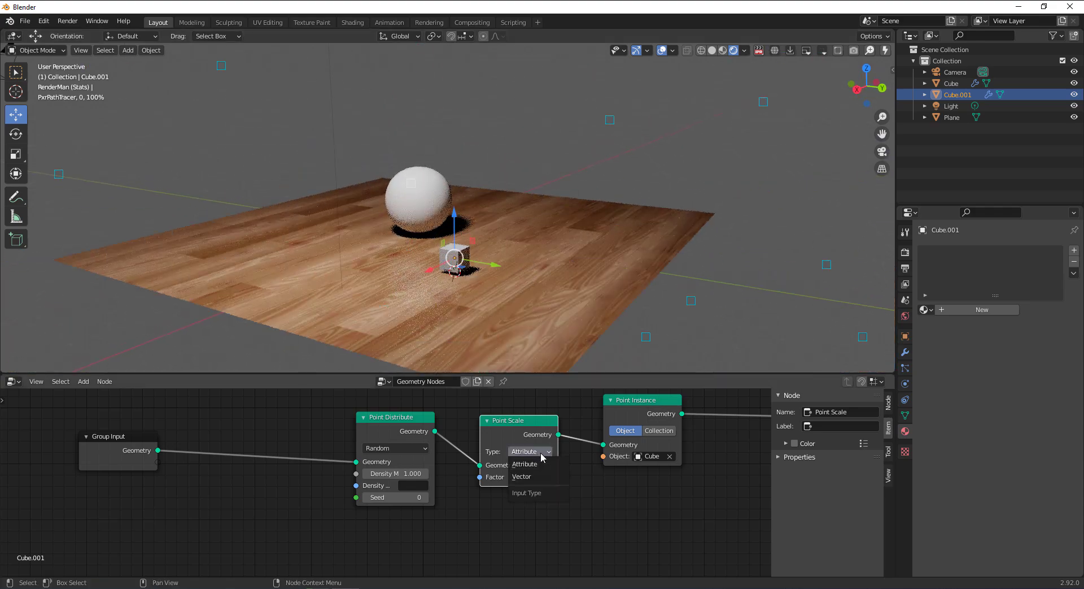
pyautogui.click(533, 478)
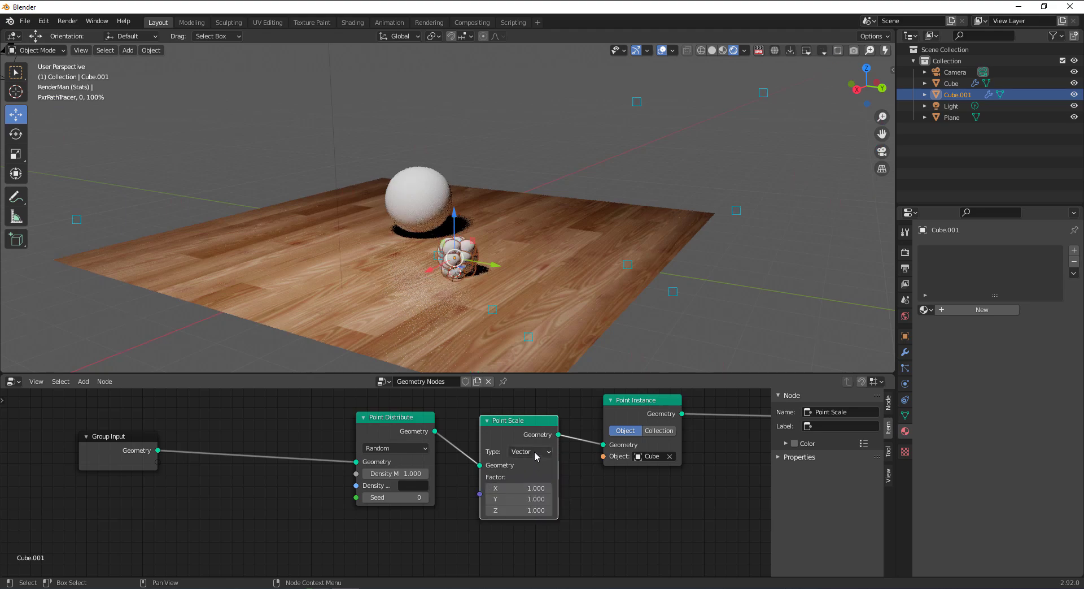
pyautogui.moveTo(535, 489); pyautogui.dragTo(616, 488)
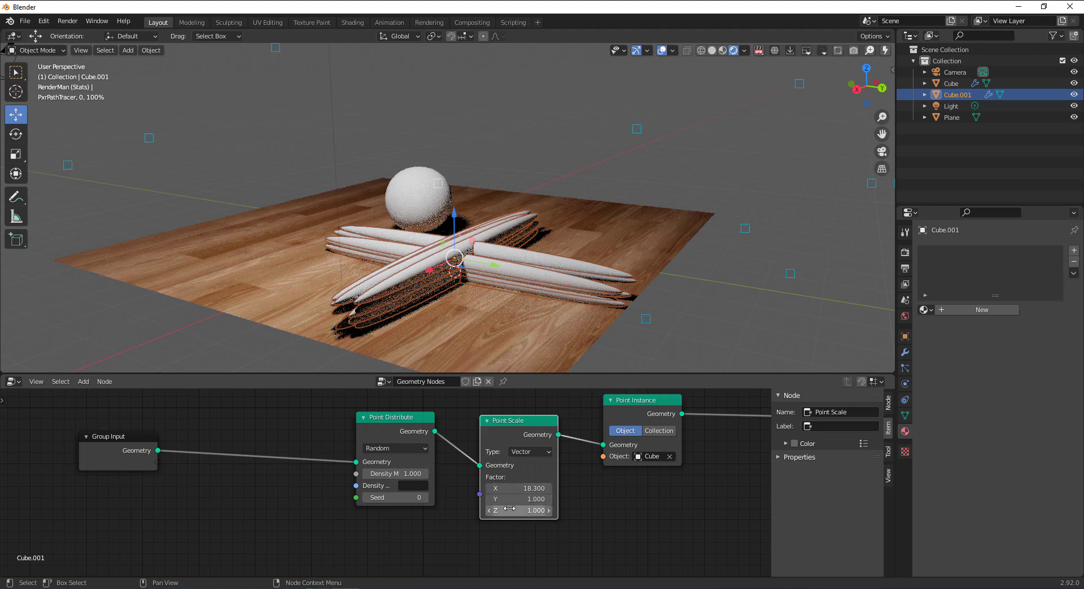
pyautogui.moveTo(518, 499); pyautogui.dragTo(576, 499)
pyautogui.moveTo(390, 197); pyautogui.dragTo(480, 223, button='middle')
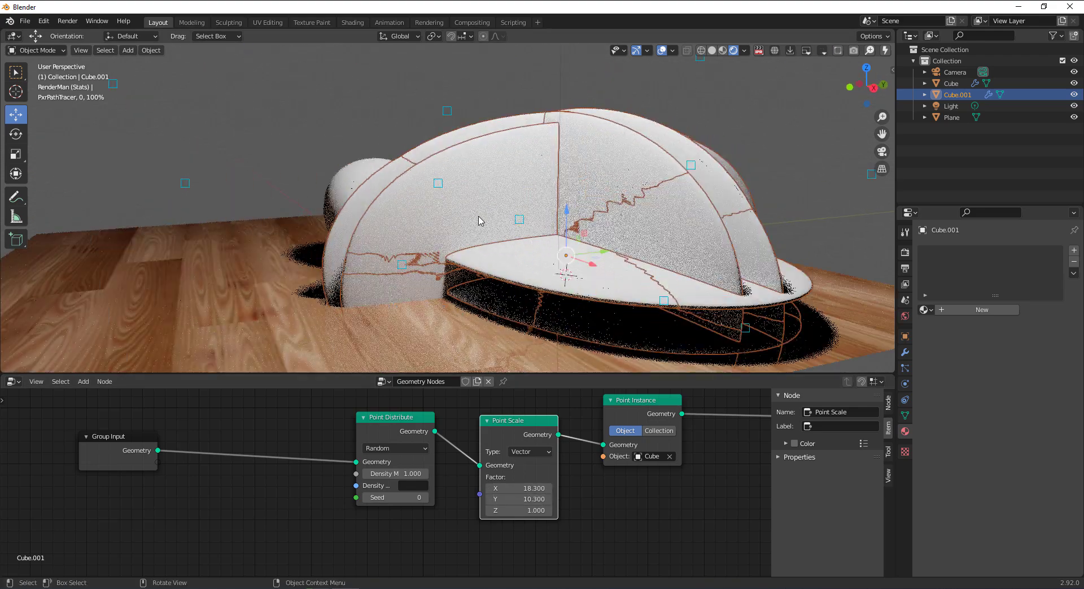
pyautogui.click(530, 450)
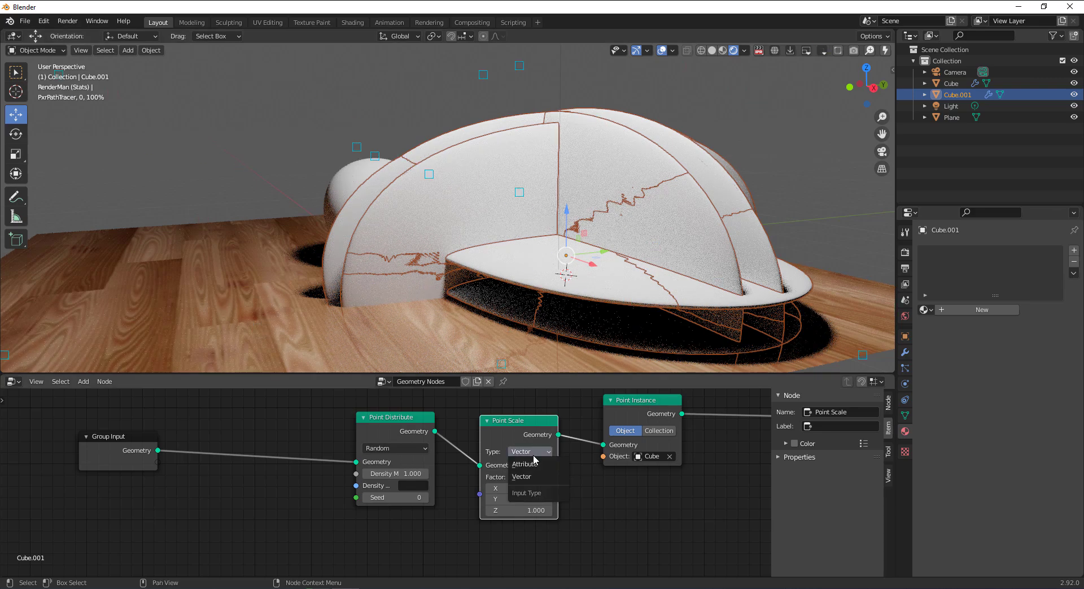
pyautogui.click(535, 464)
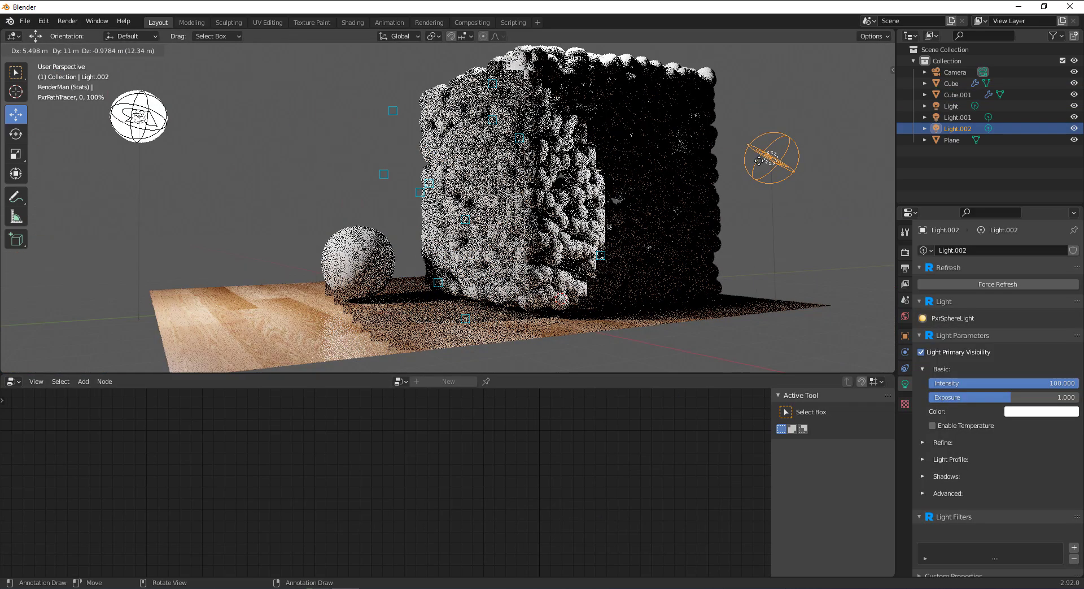
# Duplicate the light and move the copy to another side of the sphere-covered cube.
pyautogui.scroll(-5, 711, 276)
pyautogui.moveTo(710, 276); pyautogui.dragTo(326, 273, button='middle')
pyautogui.hotkey('shift', 'd')
pyautogui.moveTo(326, 273); pyautogui.dragTo(342, 269)
pyautogui.moveTo(362, 333); pyautogui.dragTo(571, 327, button='middle')
pyautogui.scroll(2, 571, 328)
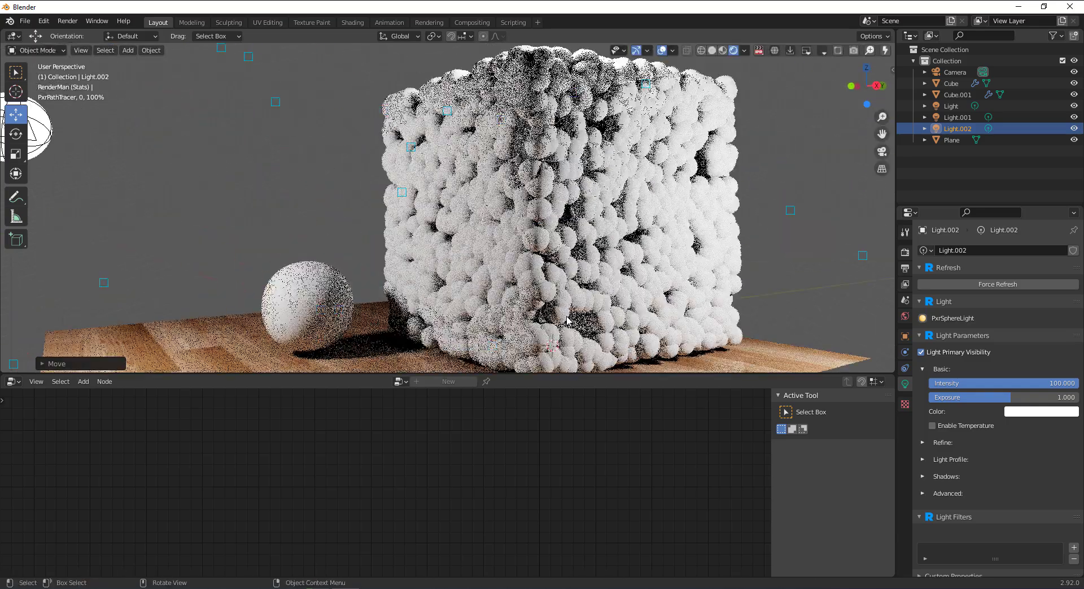
# Scale up the wooden plane beneath the sphere-covered cube and deselect it.
pyautogui.scroll(-3, 567, 320)
pyautogui.click(607, 353)
pyautogui.press('s')
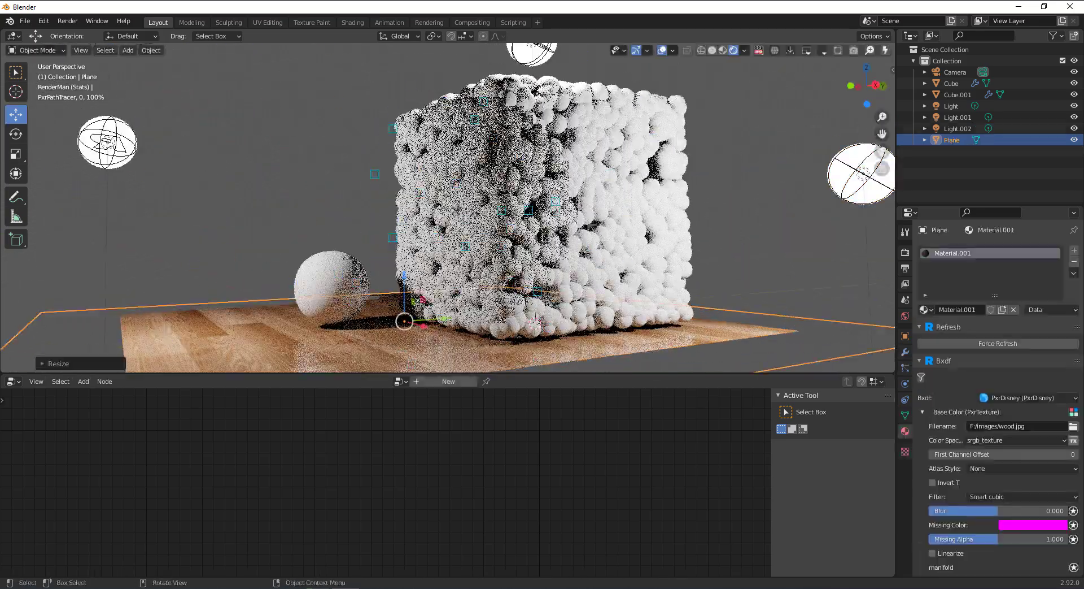
pyautogui.click(671, 56)
pyautogui.click(706, 188)
# Stop the IPR render, enable Use Optix Denoiser, and restart the viewport render to view the denoised scene.
pyautogui.moveTo(706, 188); pyautogui.dragTo(452, 195, button='middle')
pyautogui.click(905, 252)
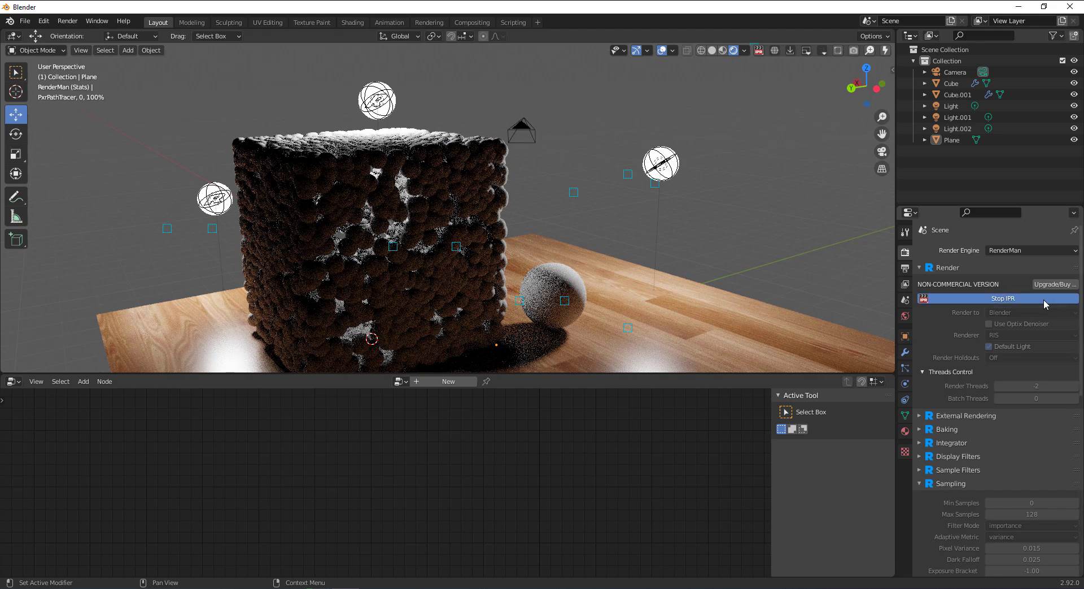
pyautogui.click(1045, 303)
pyautogui.click(862, 50)
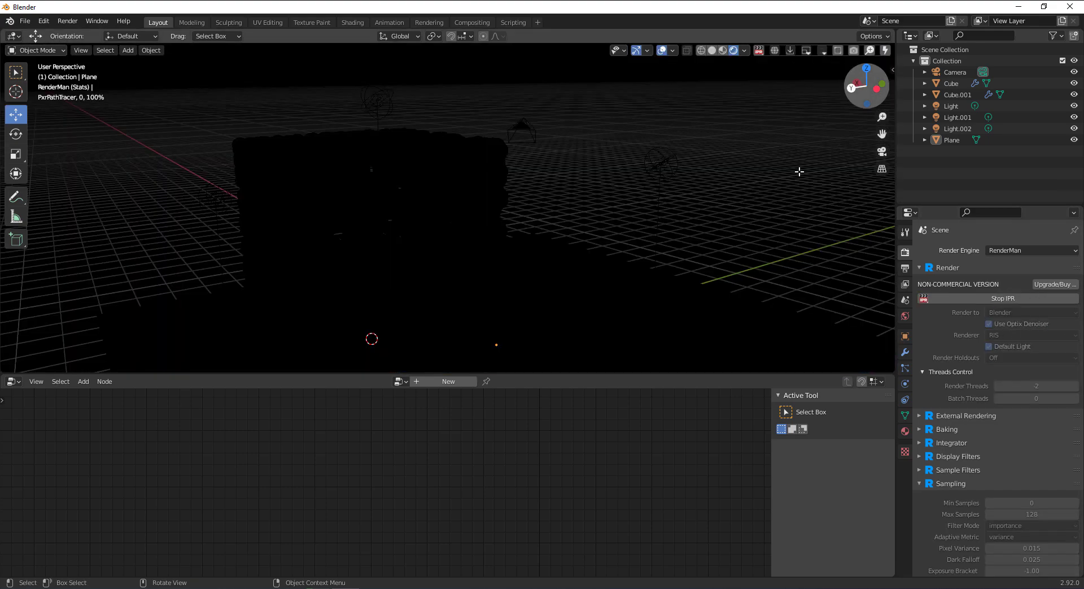
pyautogui.moveTo(799, 171); pyautogui.dragTo(593, 288, button='middle')
pyautogui.scroll(-4, 515, 254)
pyautogui.scroll(2, 516, 254)
pyautogui.scroll(-1, 570, 305)
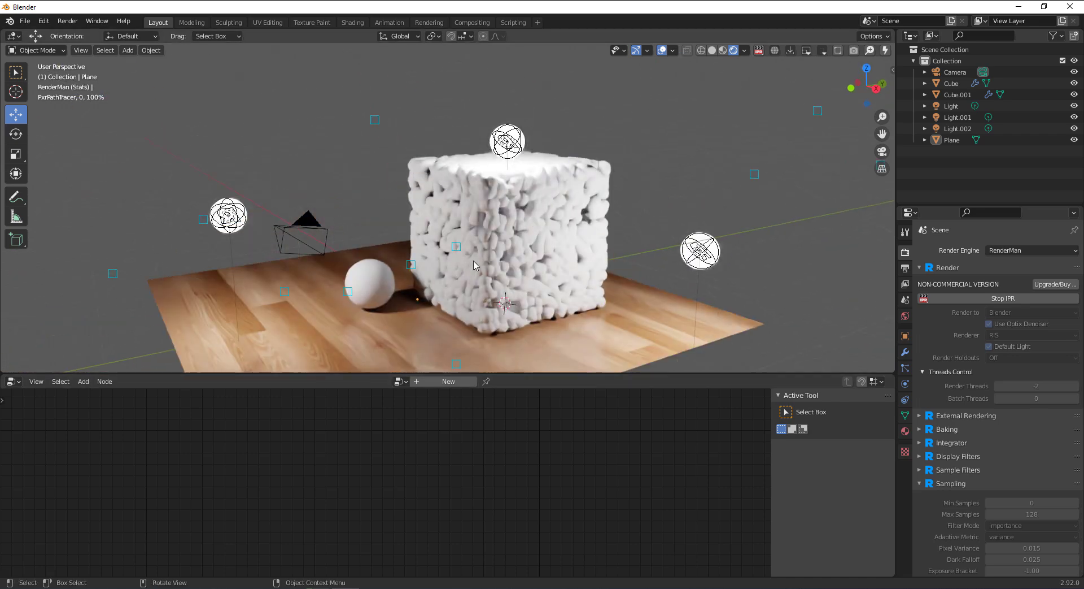
# Select the sphere-covered cube and adjust its Point Distribute node, ending with Density Max 1.000 and Seed 68.
pyautogui.click(576, 283)
pyautogui.moveTo(572, 491); pyautogui.dragTo(610, 490)
pyautogui.moveTo(574, 491); pyautogui.dragTo(551, 491)
pyautogui.moveTo(613, 311); pyautogui.dragTo(612, 297, button='middle')
pyautogui.scroll(3, 612, 297)
pyautogui.moveTo(573, 491); pyautogui.dragTo(588, 514)
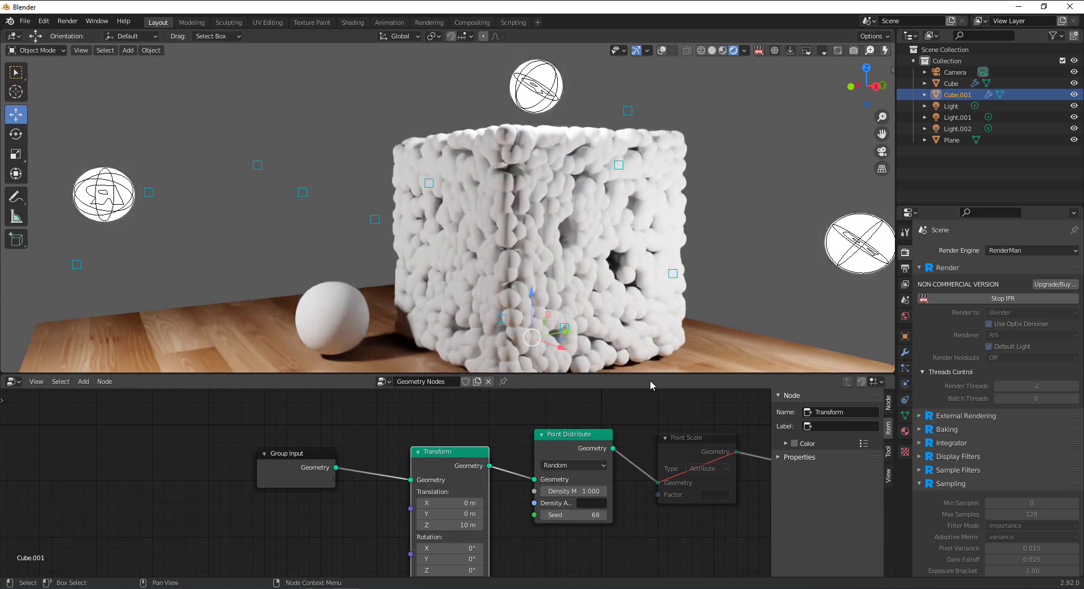